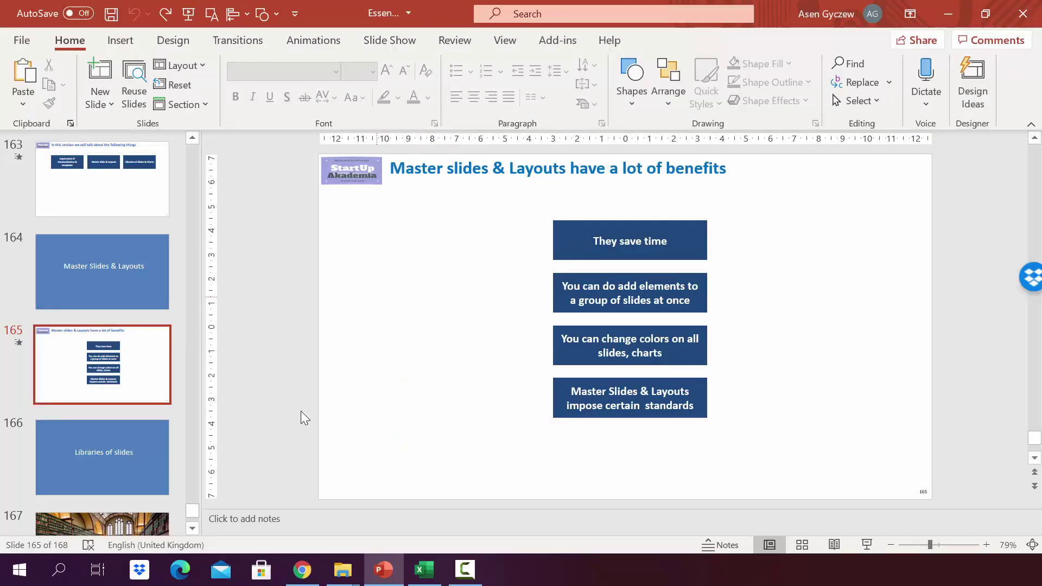
- Add two new Title and Content slides after slide 165, as slides 166 and 167
{"action": "left_click", "coordinate": [103, 411]}
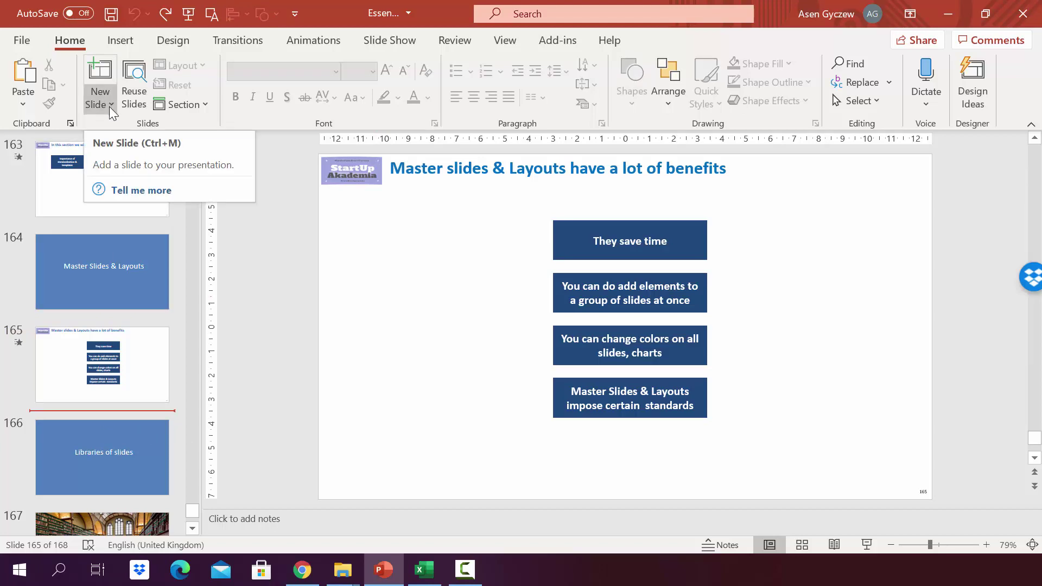
{"action": "left_click", "coordinate": [100, 71]}
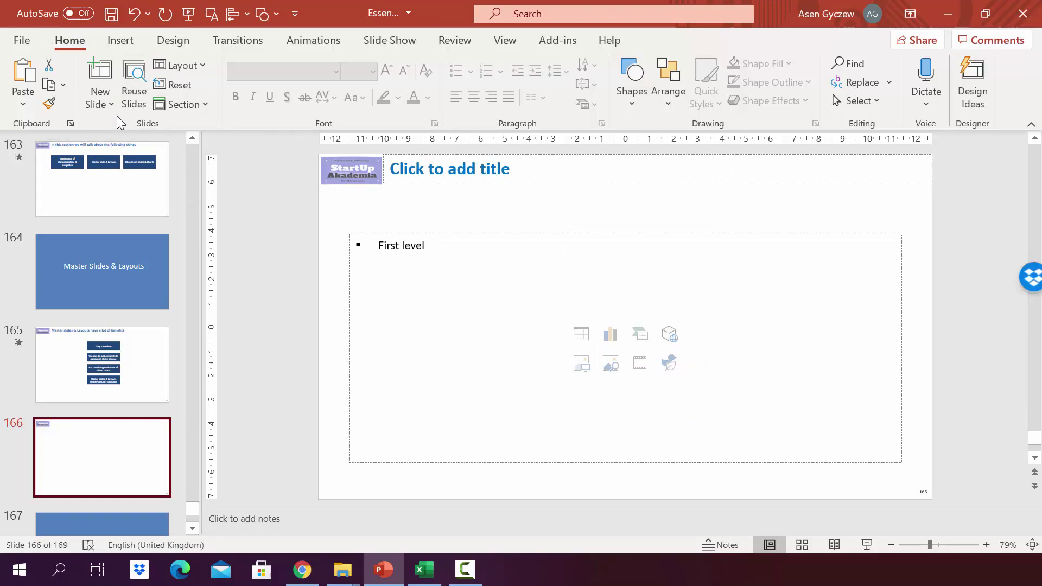
{"action": "left_click", "coordinate": [113, 106]}
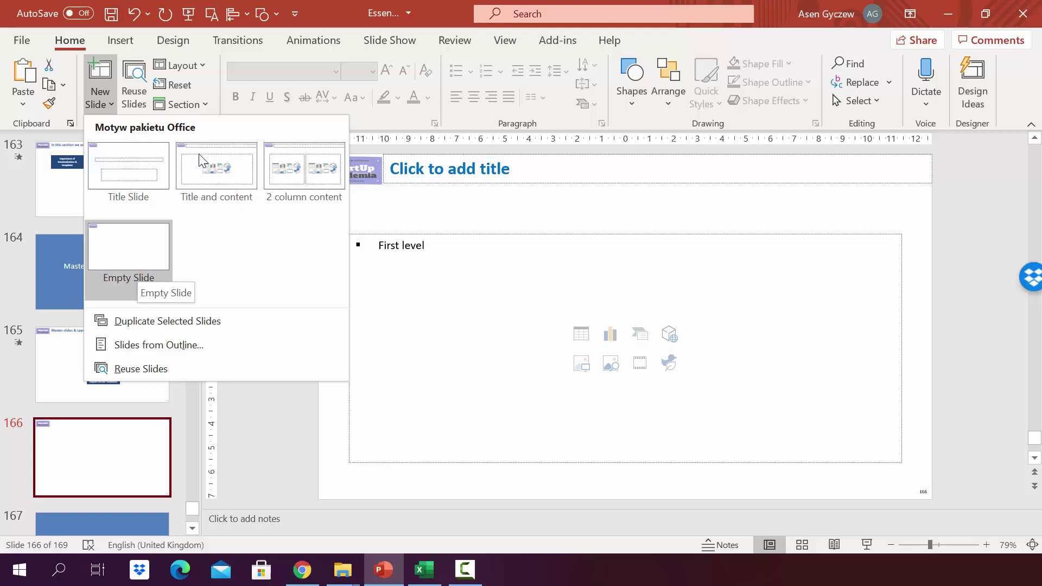
{"action": "left_click", "coordinate": [220, 167]}
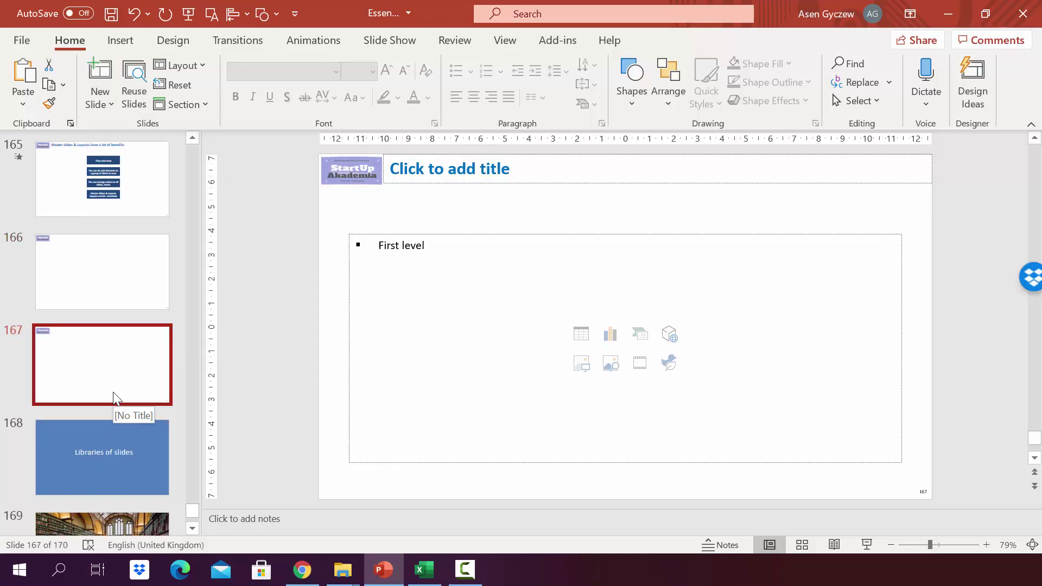
- On slide 166, open the placeholder's SmartArt choices and cancel without inserting anything
{"action": "left_click", "coordinate": [135, 287]}
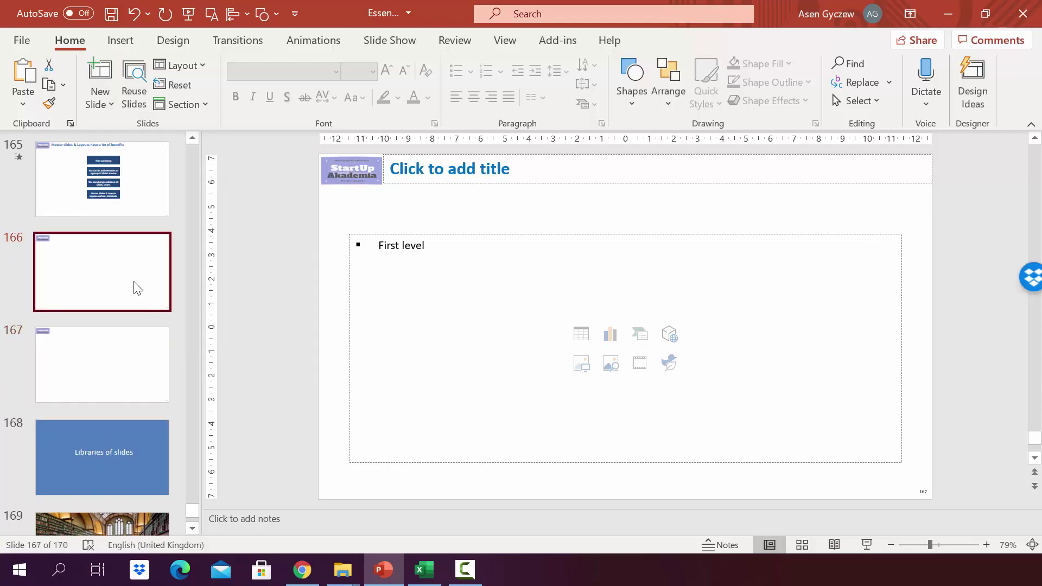
{"action": "left_click", "coordinate": [641, 338]}
{"action": "left_click", "coordinate": [741, 419]}
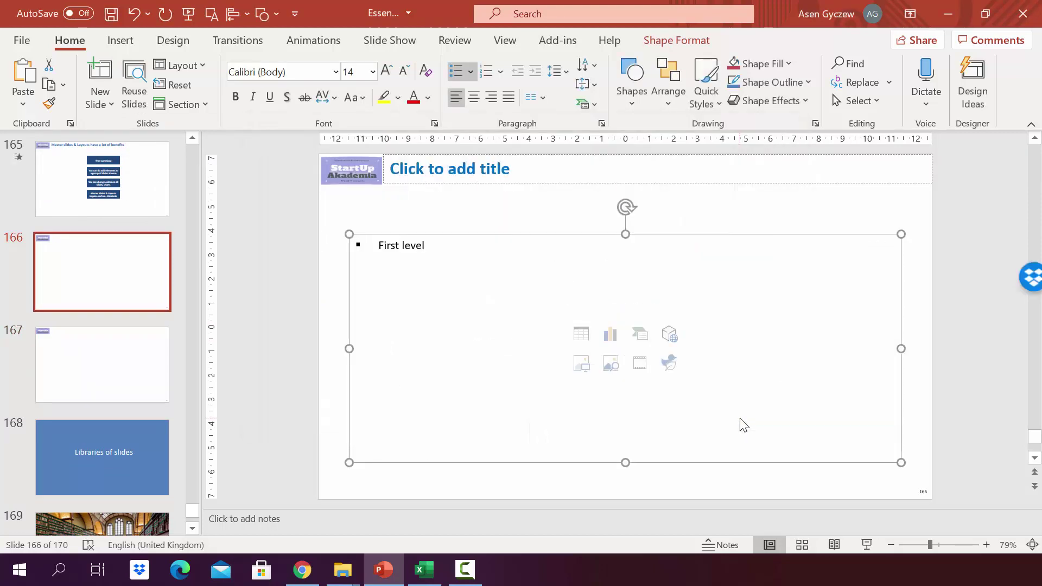
- From slide 167, enter Slide Master view and review the Title Slide and Title and Content layouts, then the master
{"action": "left_click", "coordinate": [105, 363]}
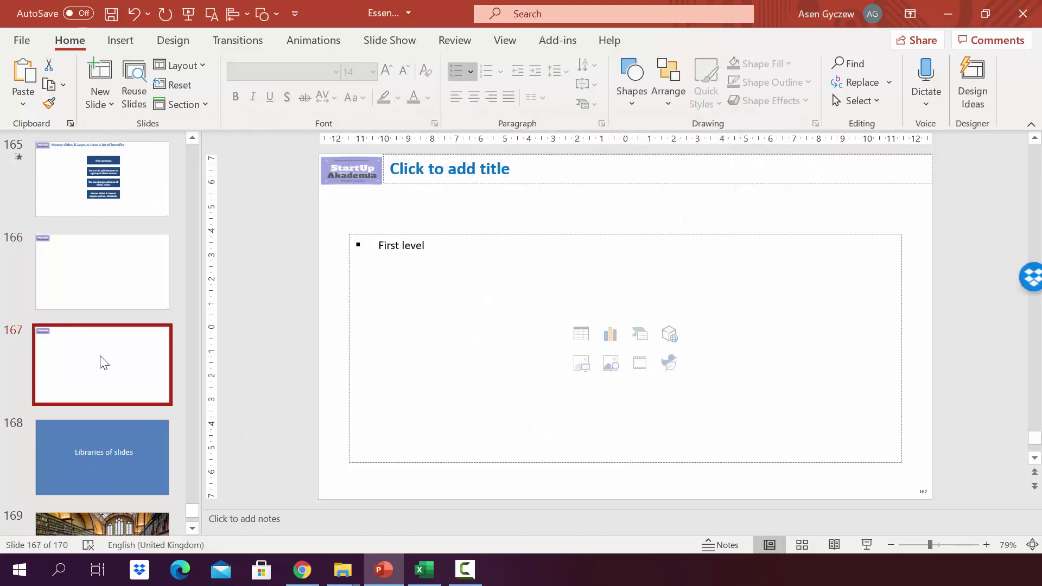
{"action": "left_click", "coordinate": [499, 44]}
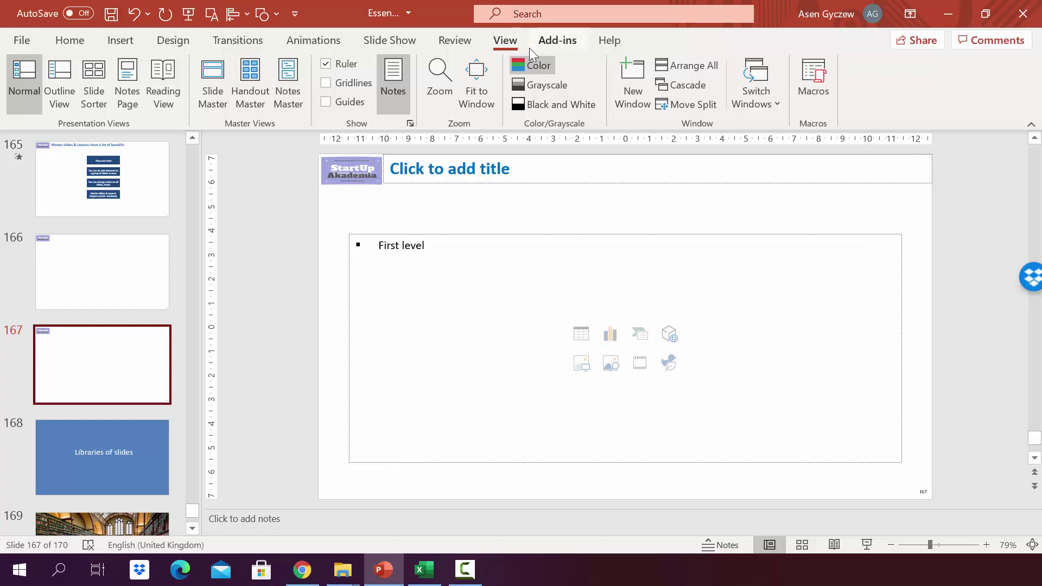
{"action": "left_click", "coordinate": [210, 77]}
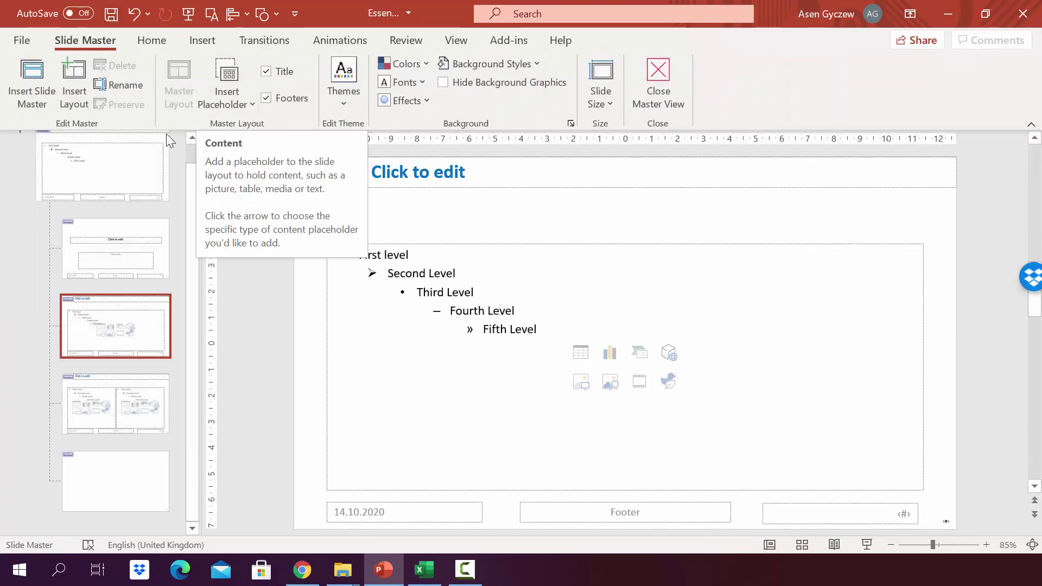
{"action": "scroll", "coordinate": [163, 141], "scroll_direction": "up", "scroll_amount": 5}
{"action": "left_click", "coordinate": [146, 159]}
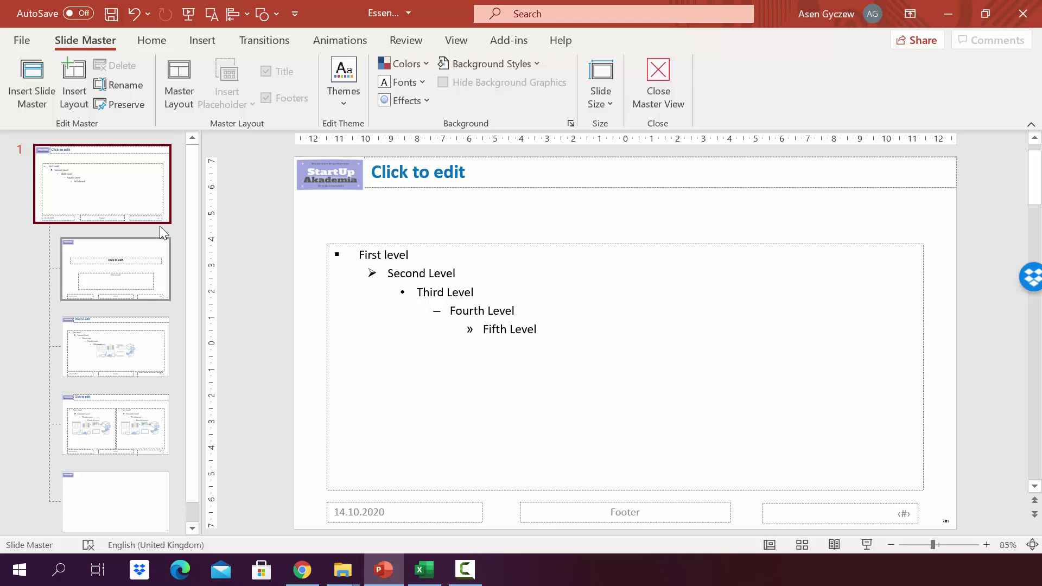
{"action": "left_click", "coordinate": [138, 266]}
{"action": "left_click", "coordinate": [131, 324]}
{"action": "left_click", "coordinate": [138, 201]}
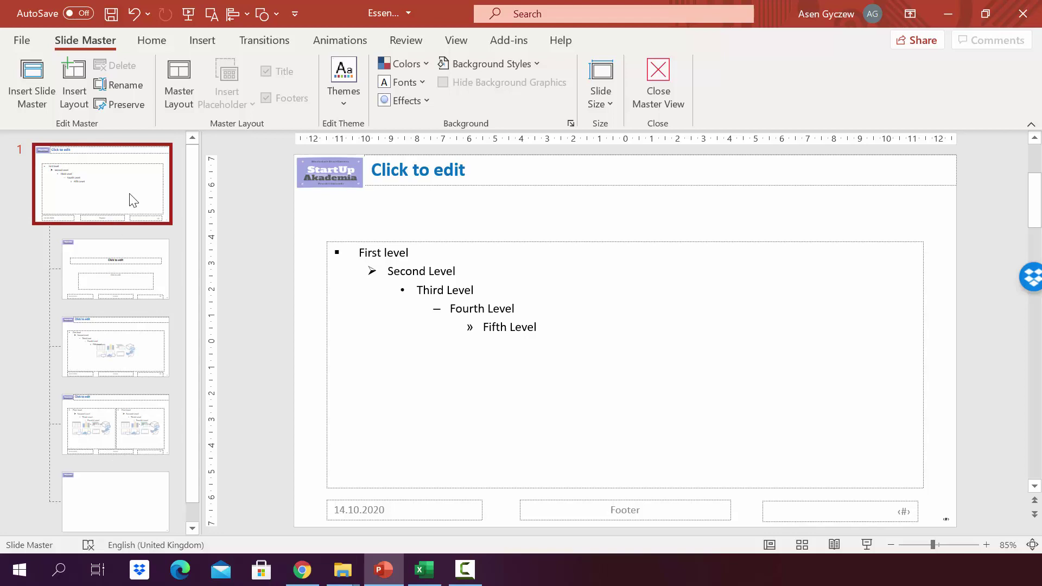
- Draw an oval below the master's title and confirm it appears on the Title Slide, Title and Content and two-content layouts
{"action": "left_click", "coordinate": [204, 41]}
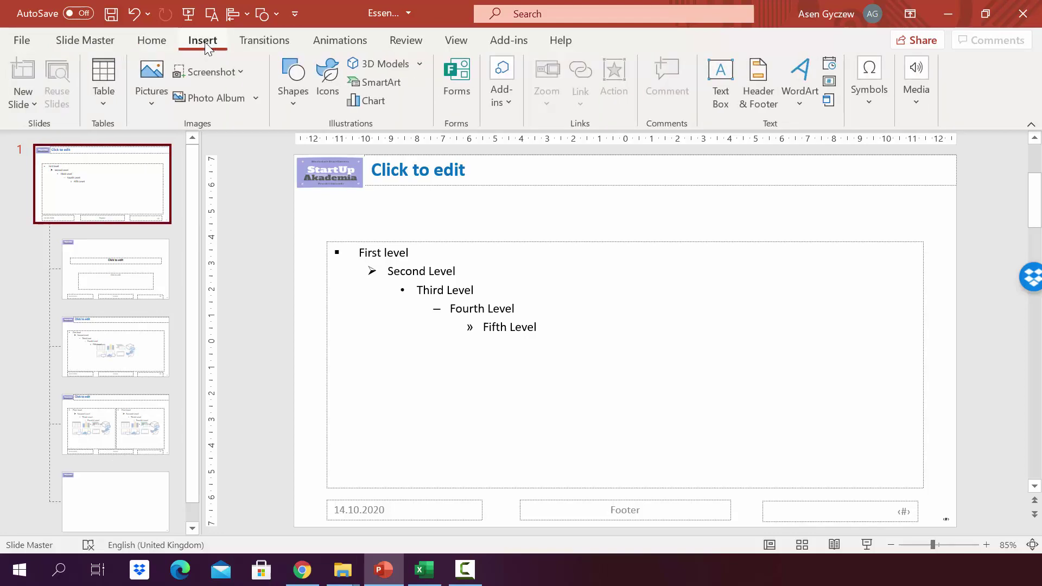
{"action": "left_click", "coordinate": [299, 87]}
{"action": "left_click", "coordinate": [351, 147]}
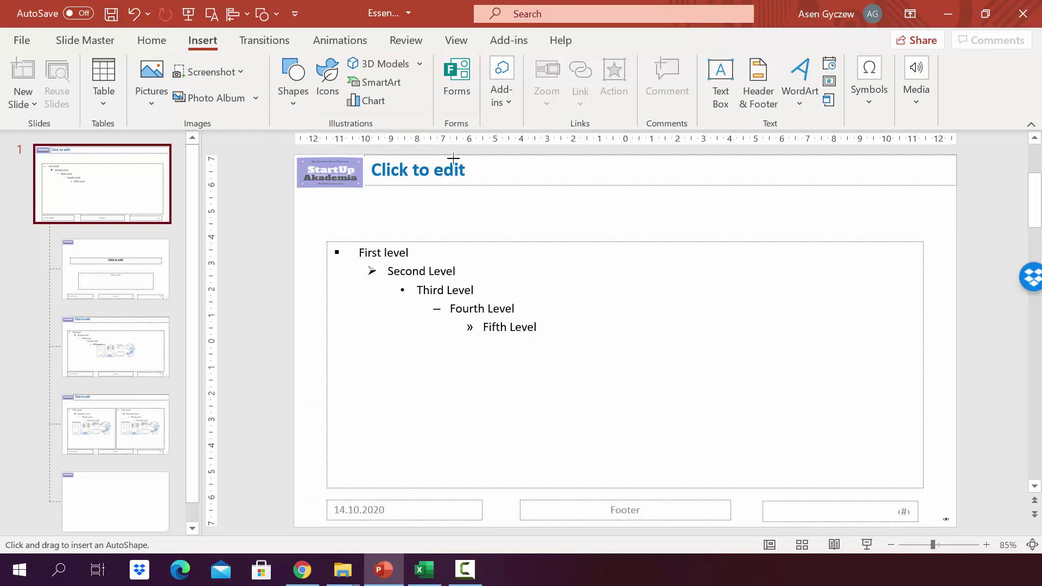
{"action": "left_click_drag", "start_coordinate": [551, 194], "coordinate": [615, 242]}
{"action": "left_click", "coordinate": [112, 272]}
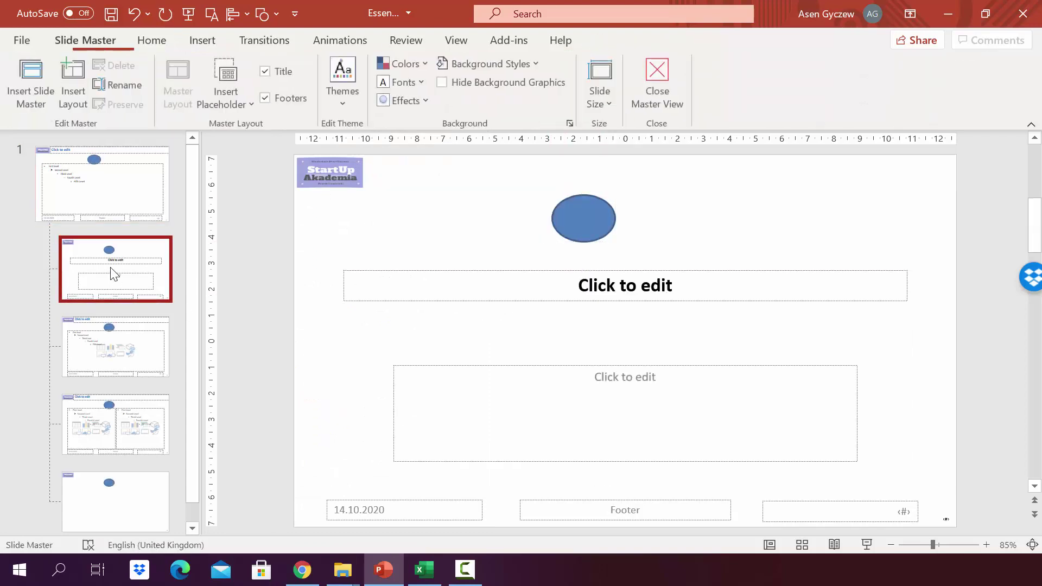
{"action": "left_click", "coordinate": [119, 362]}
{"action": "left_click", "coordinate": [130, 412]}
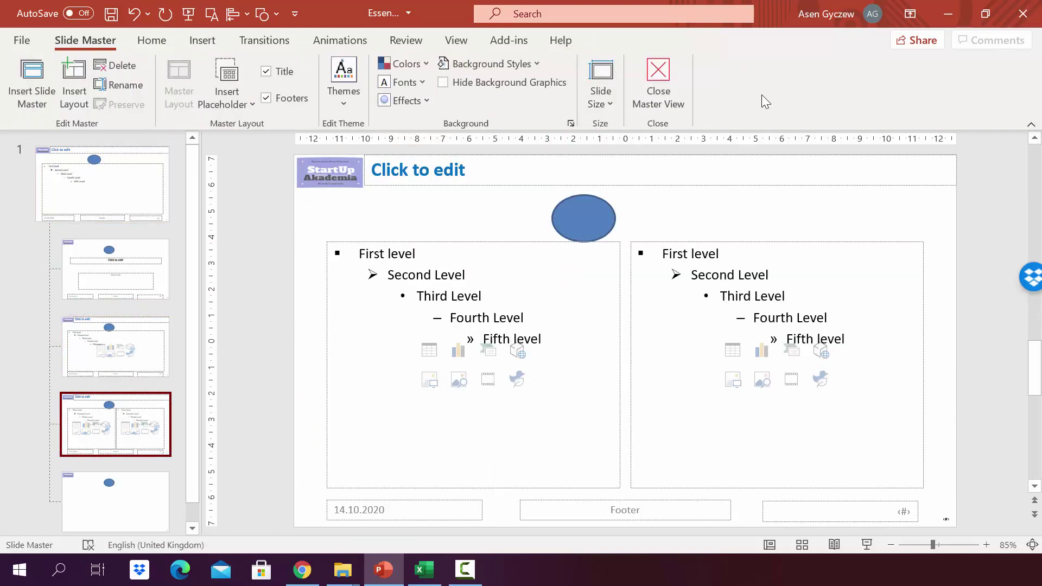
- Close Master View and check slides 170, 168 and 167 for the new oval
{"action": "left_click", "coordinate": [664, 77]}
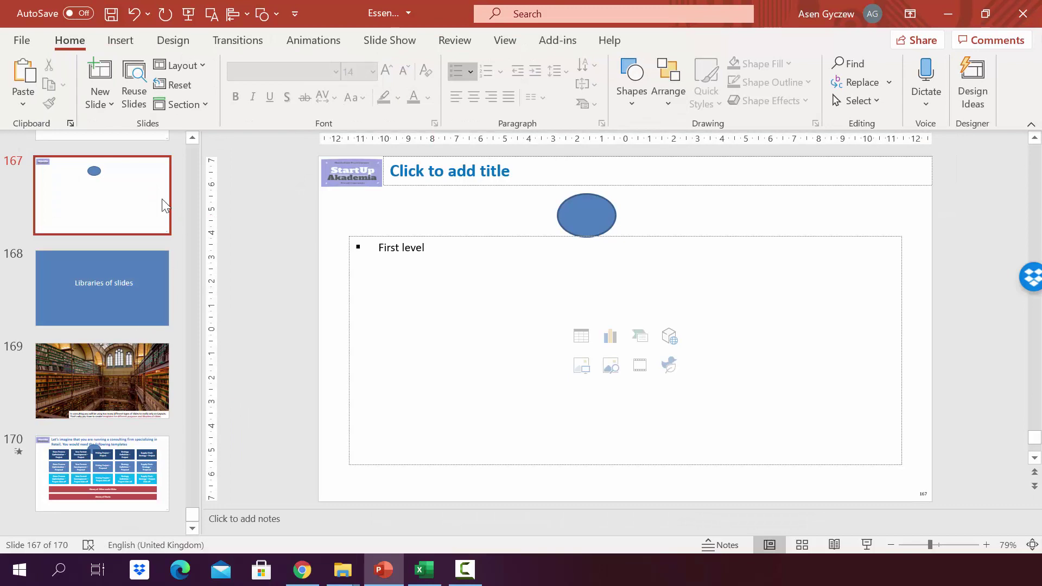
{"action": "left_click", "coordinate": [117, 489]}
{"action": "left_click", "coordinate": [96, 270]}
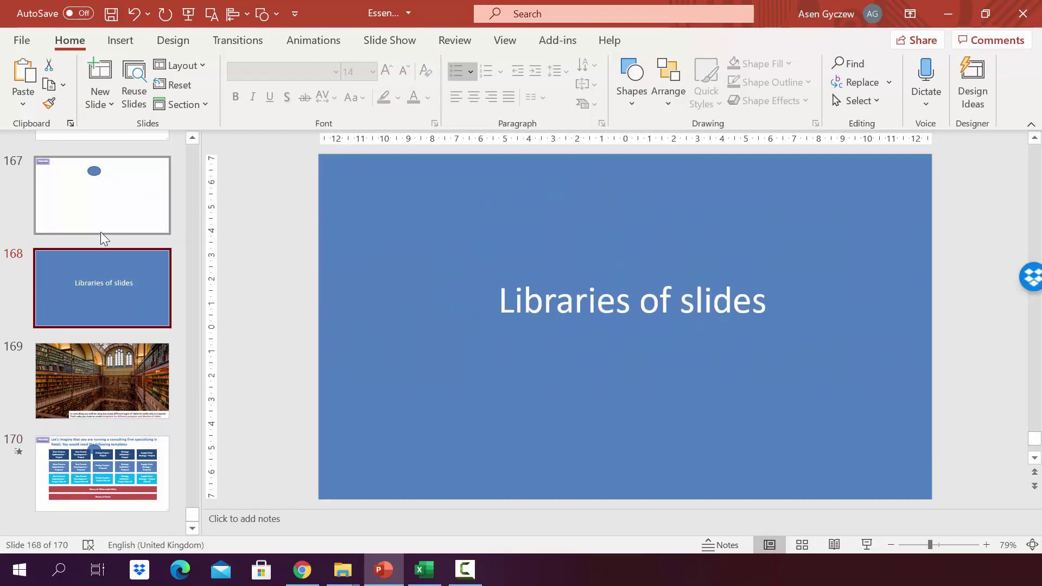
{"action": "left_click", "coordinate": [100, 232]}
{"action": "left_click", "coordinate": [505, 40]}
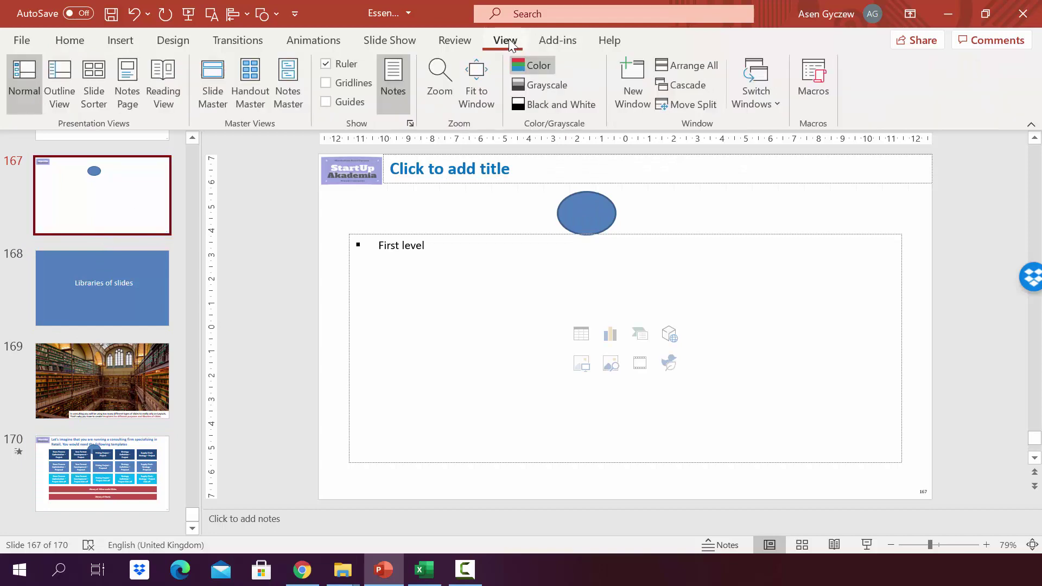
- Back in Slide Master, delete the blue oval from the master, then select the logo and page-number box
{"action": "left_click", "coordinate": [211, 81]}
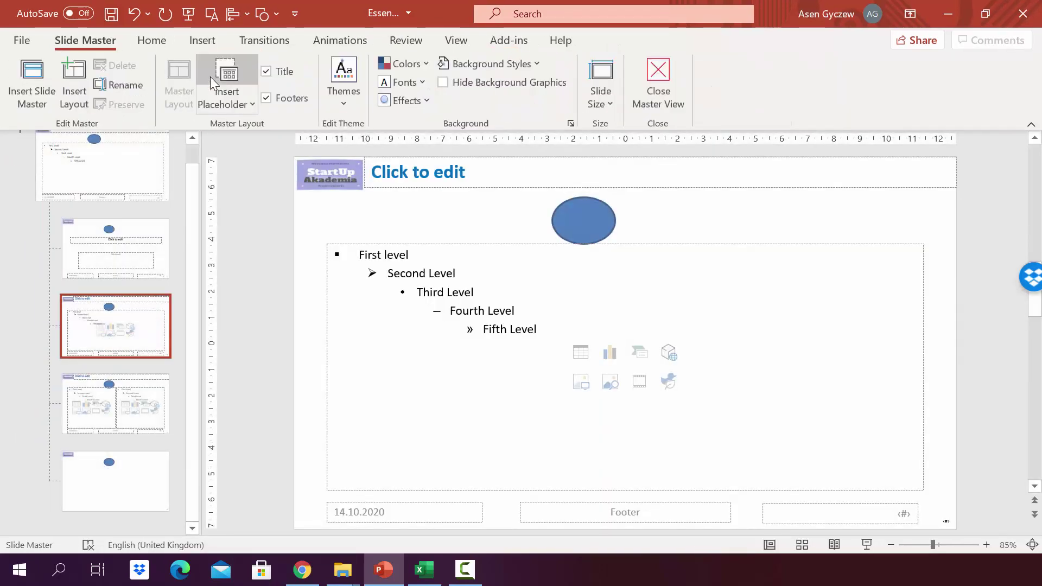
{"action": "left_click", "coordinate": [99, 152]}
{"action": "left_click", "coordinate": [581, 225]}
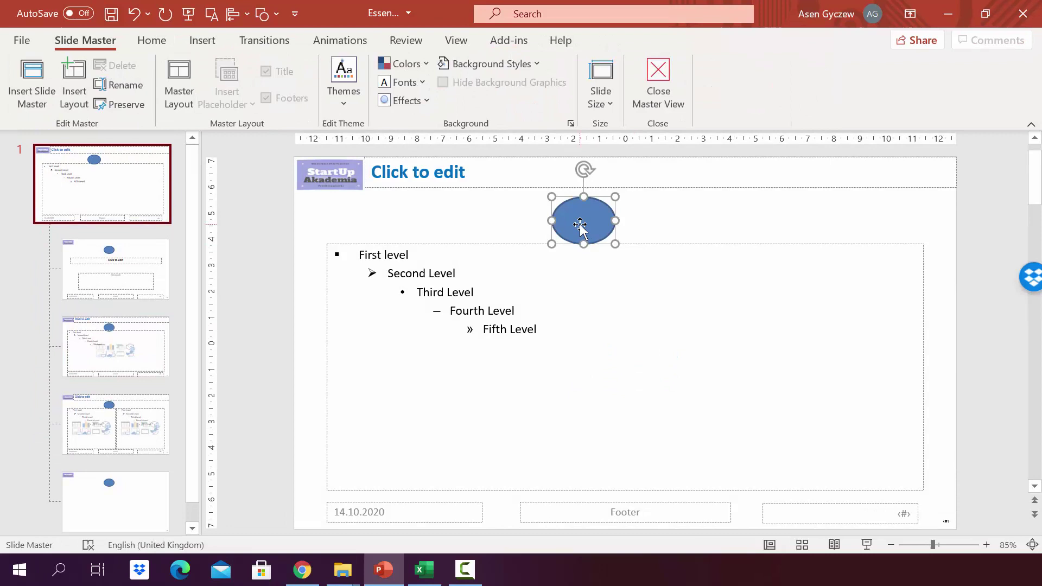
{"action": "key", "text": "Delete"}
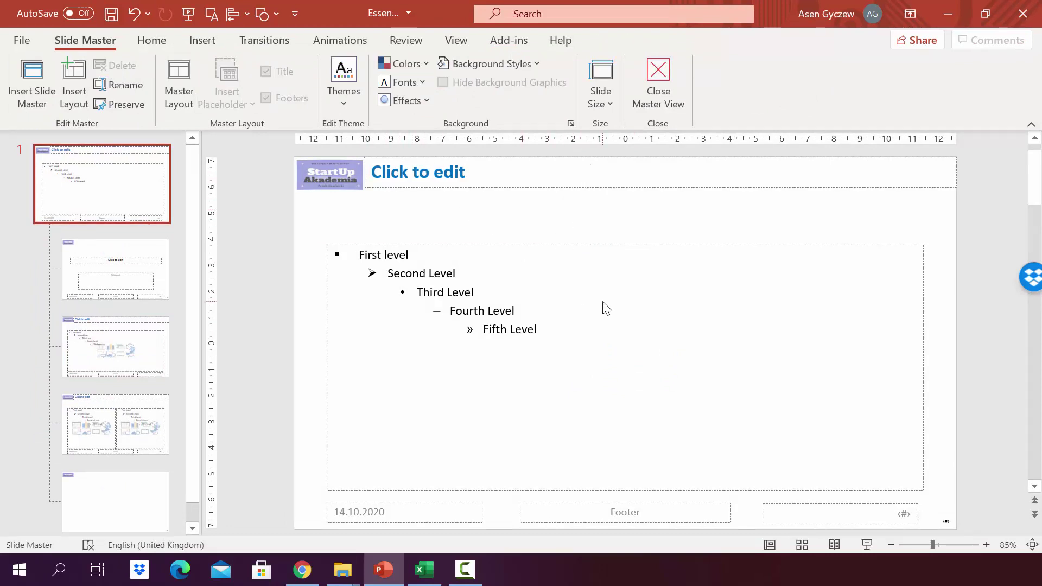
{"action": "left_click", "coordinate": [348, 176]}
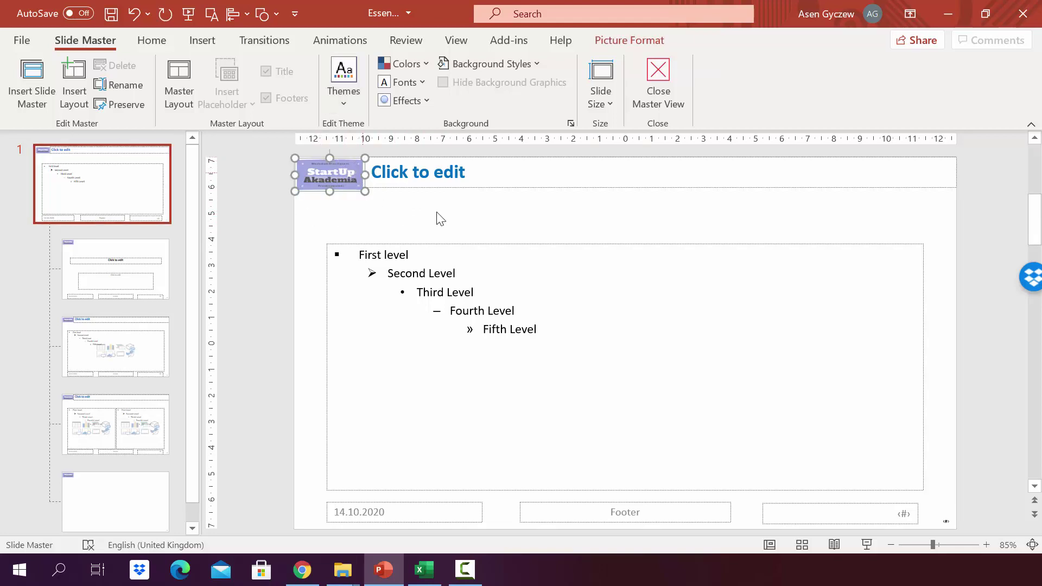
{"action": "left_click", "coordinate": [947, 521]}
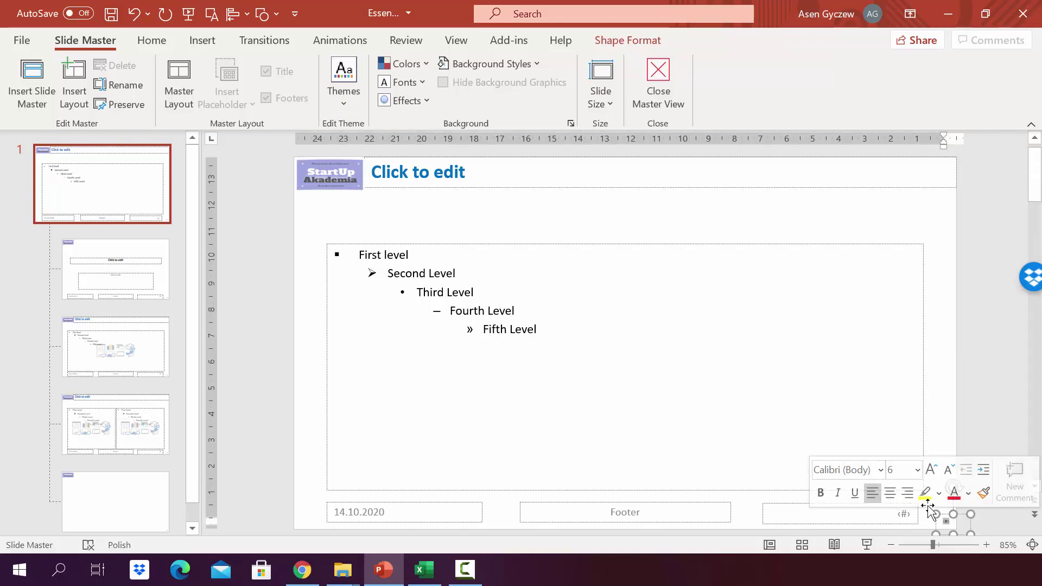
- Review the master's layouts, then insert a new layout after the blank layout
{"action": "left_click", "coordinate": [928, 324]}
{"action": "left_click", "coordinate": [124, 490]}
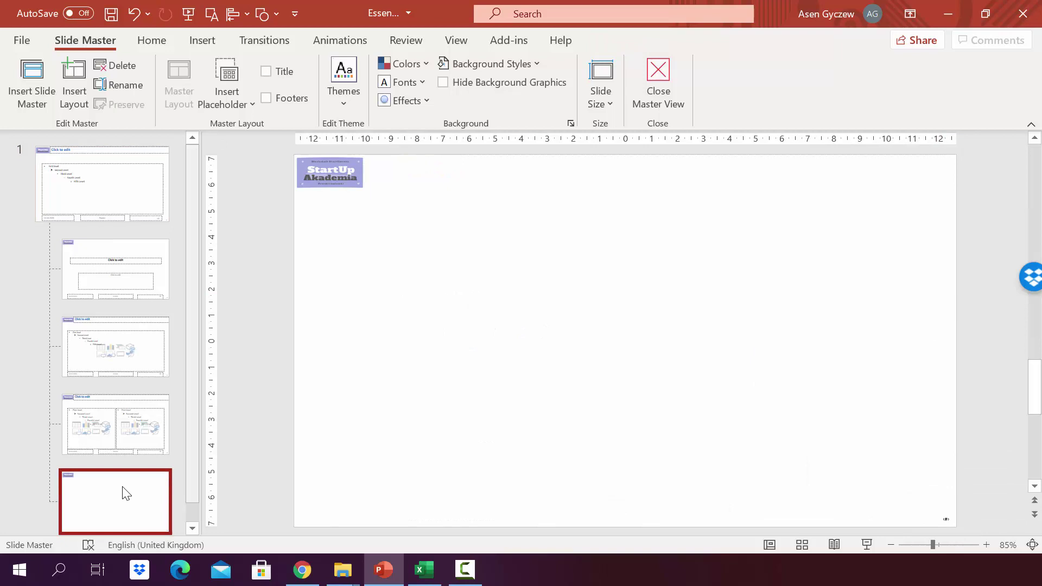
{"action": "left_click", "coordinate": [116, 250]}
{"action": "left_click", "coordinate": [121, 327]}
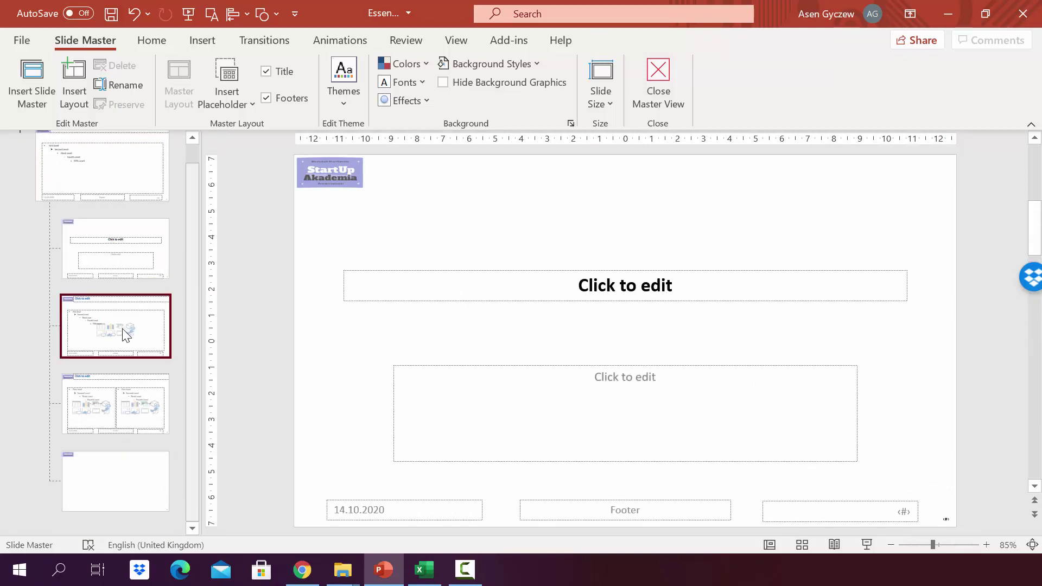
{"action": "left_click", "coordinate": [114, 418]}
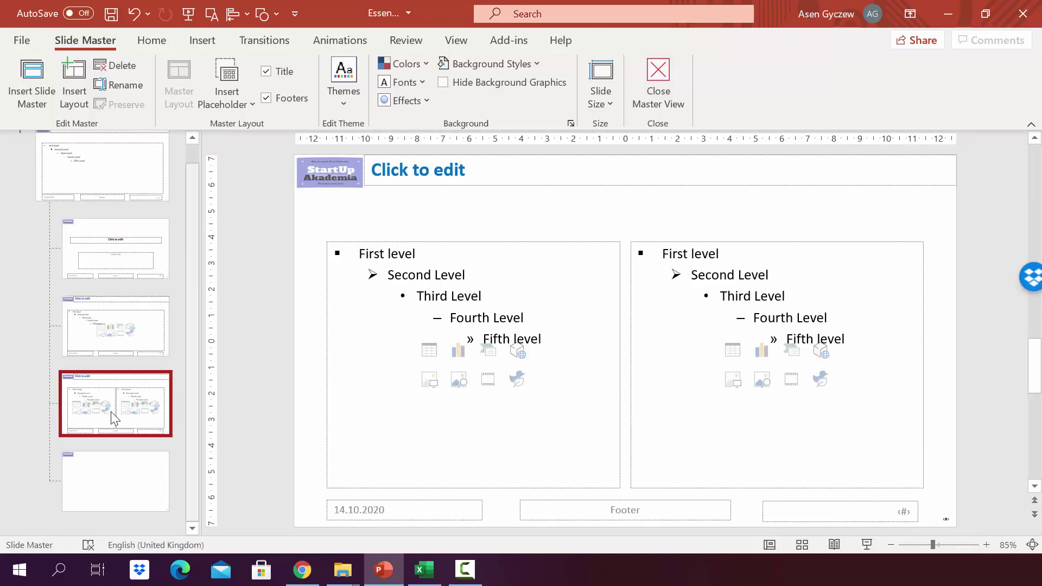
{"action": "left_click", "coordinate": [109, 519]}
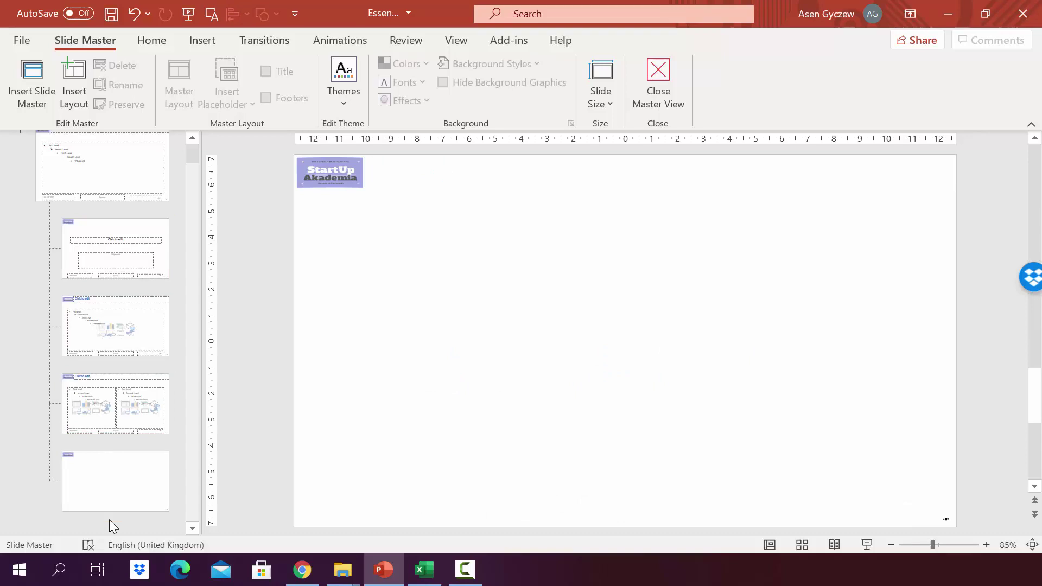
{"action": "right_click", "coordinate": [109, 520]}
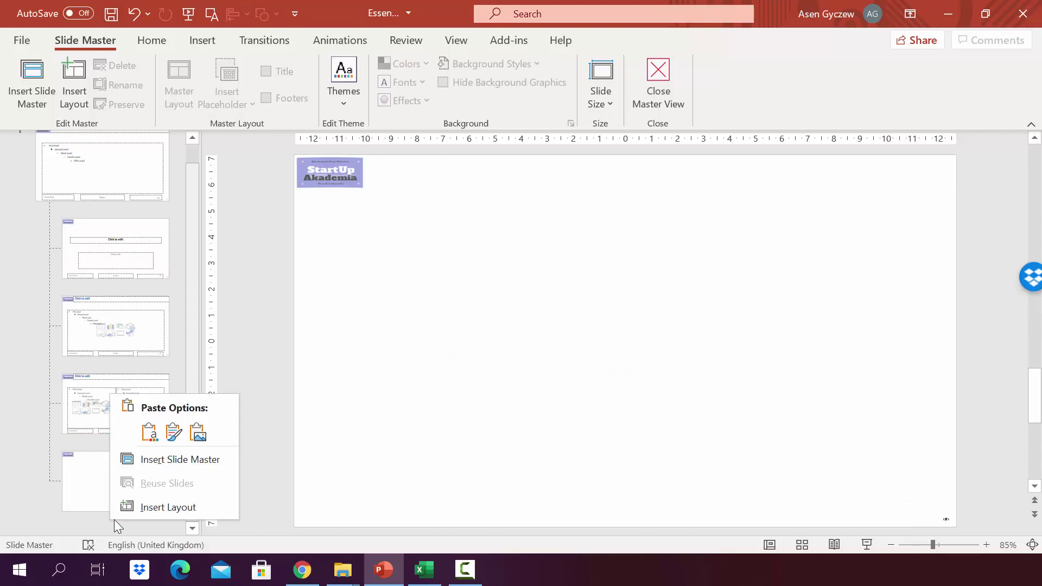
{"action": "left_click", "coordinate": [151, 507]}
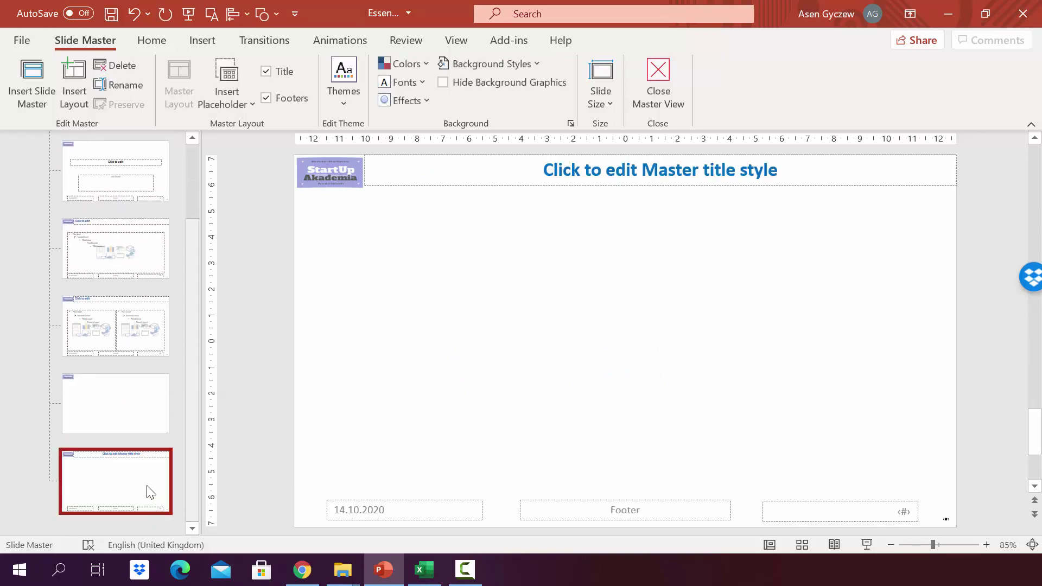
{"action": "right_click", "coordinate": [151, 492]}
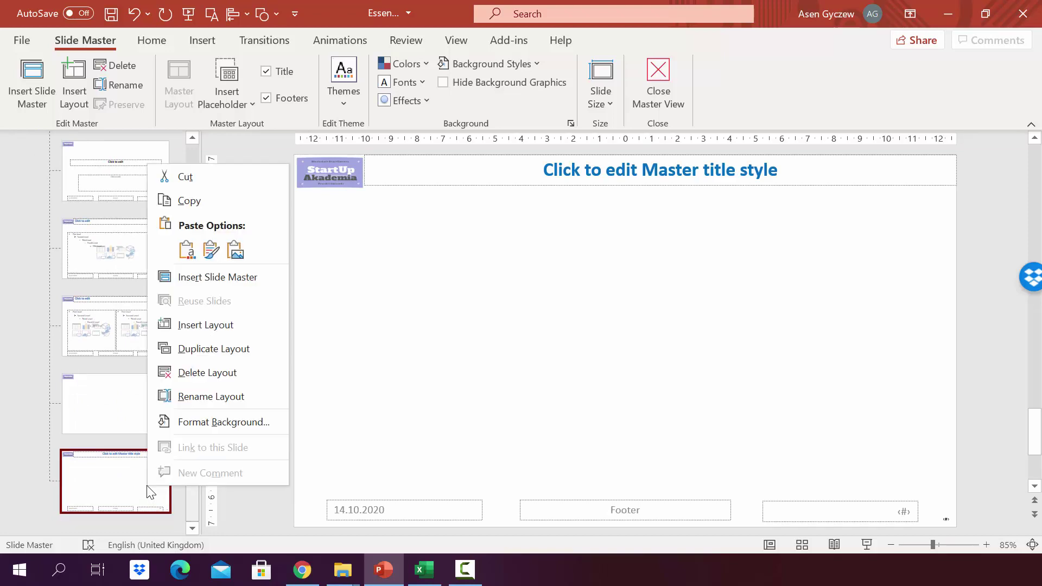
- Rename the new custom layout to 'New Layout'
{"action": "left_click", "coordinate": [202, 396]}
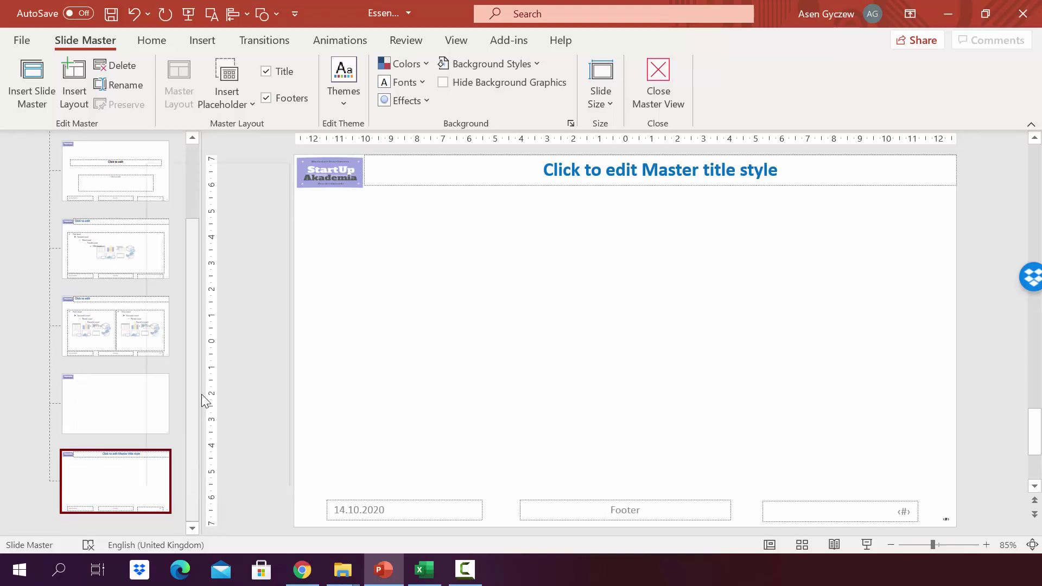
{"action": "type", "text": "New "}
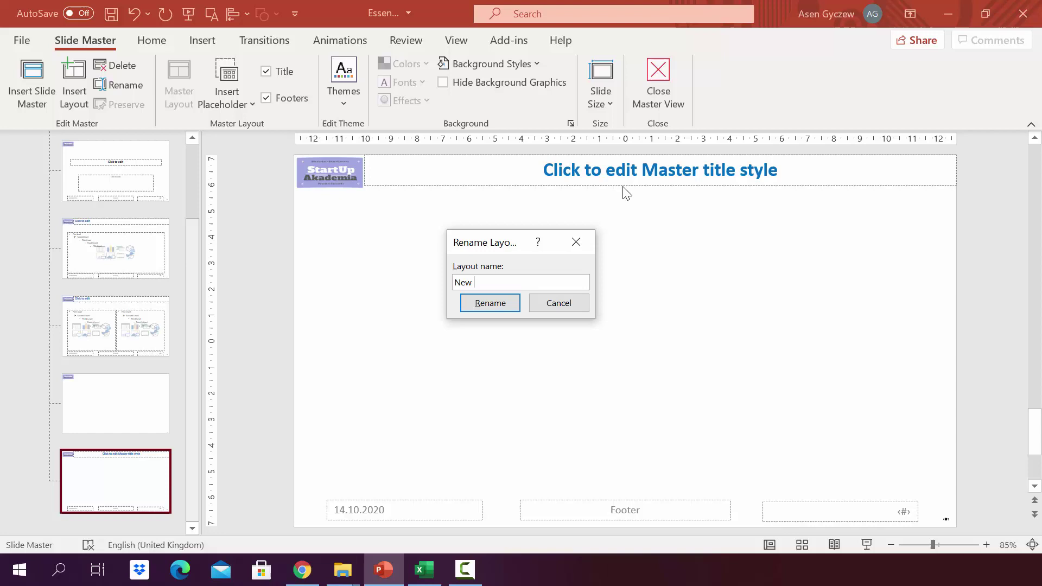
{"action": "type", "text": "Layout"}
{"action": "key", "text": "Return"}
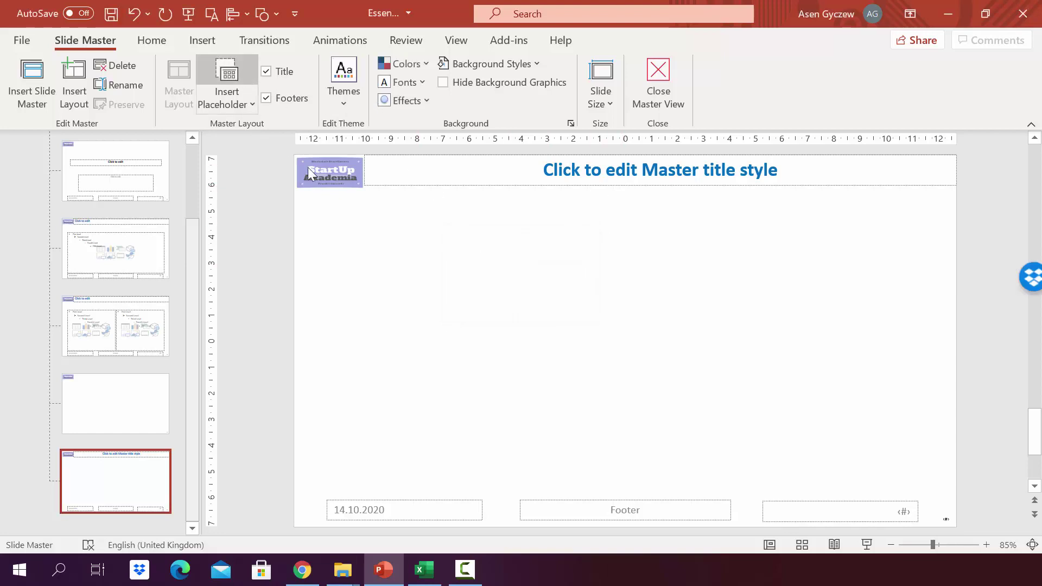
- Insert a Closed Chevron Process SmartArt into the layout and resize it beneath the title
{"action": "left_click", "coordinate": [203, 40]}
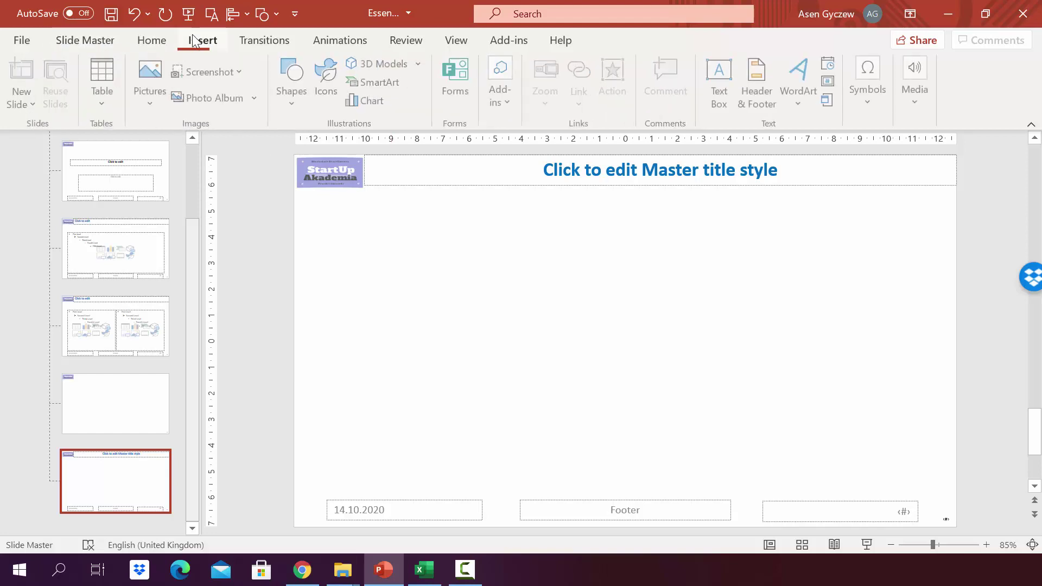
{"action": "left_click", "coordinate": [377, 83]}
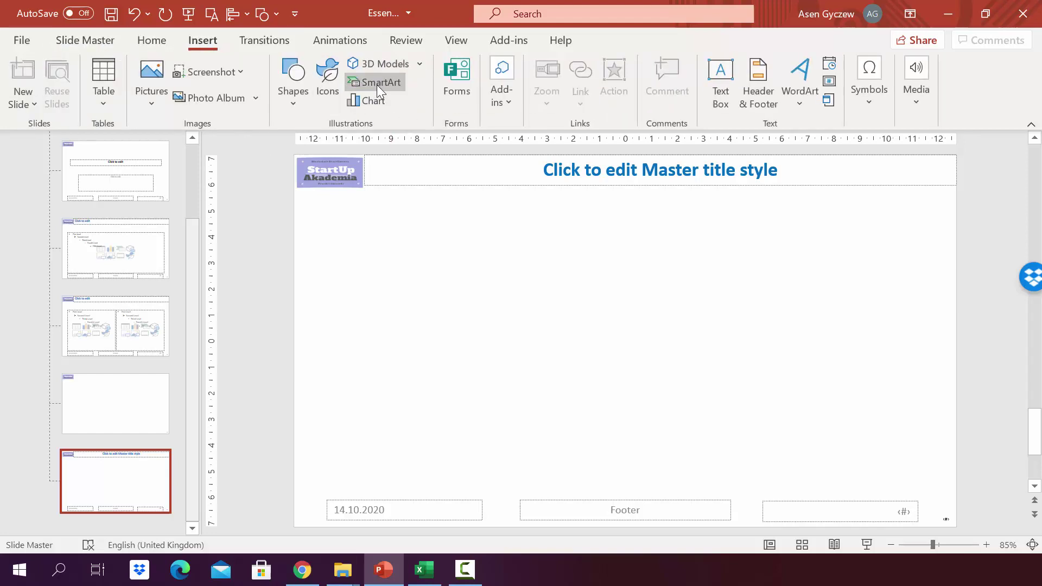
{"action": "left_click", "coordinate": [292, 231]}
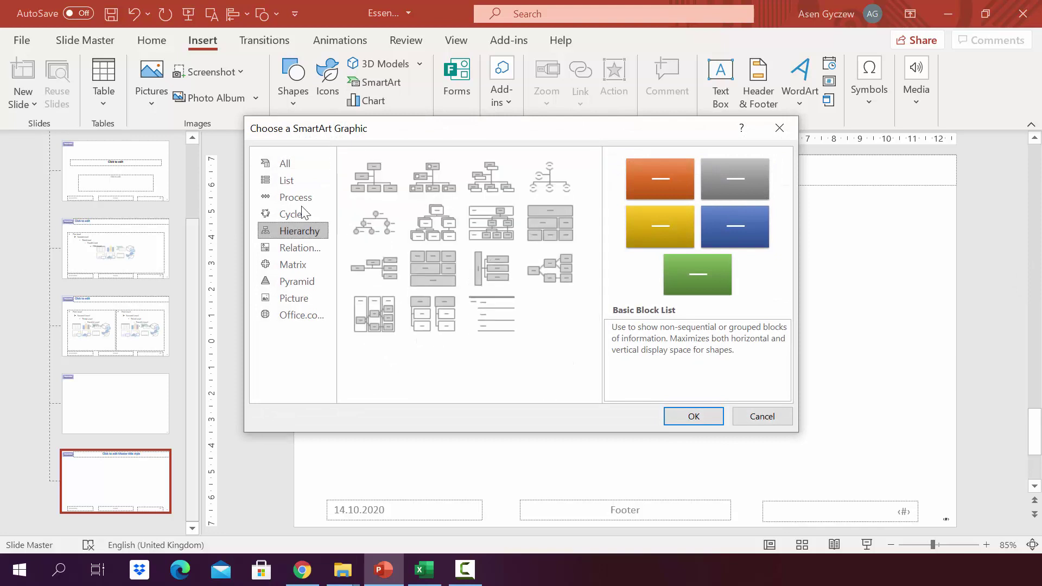
{"action": "left_click", "coordinate": [302, 199]}
{"action": "left_click", "coordinate": [555, 353]}
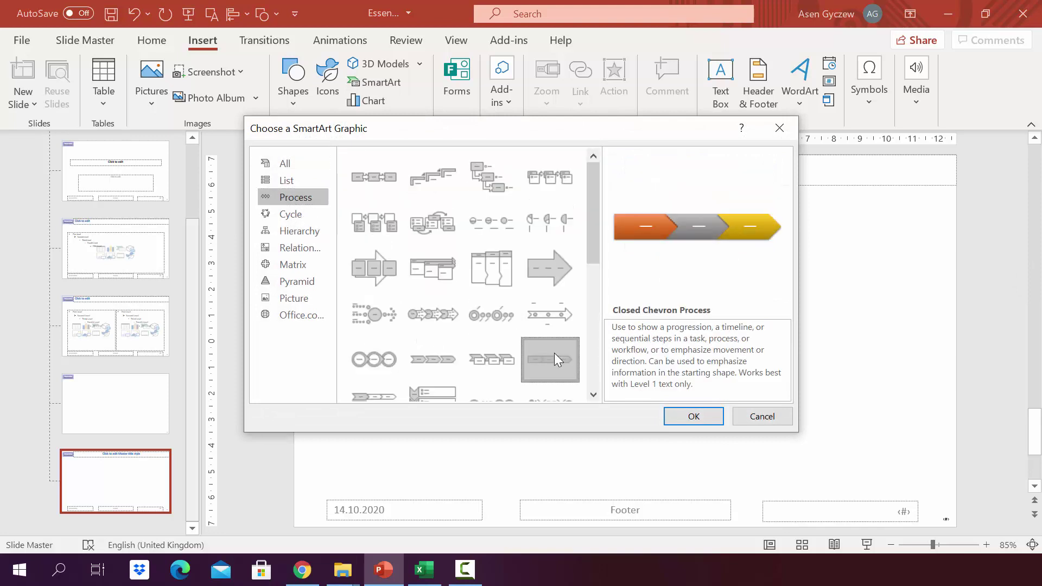
{"action": "left_click", "coordinate": [693, 415]}
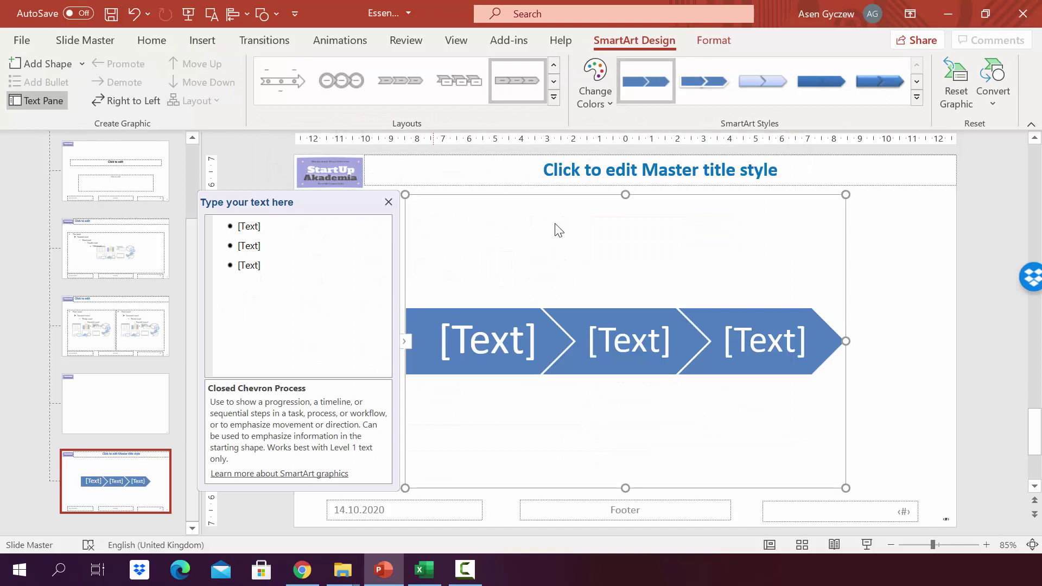
{"action": "left_click_drag", "start_coordinate": [622, 190], "coordinate": [674, 195]}
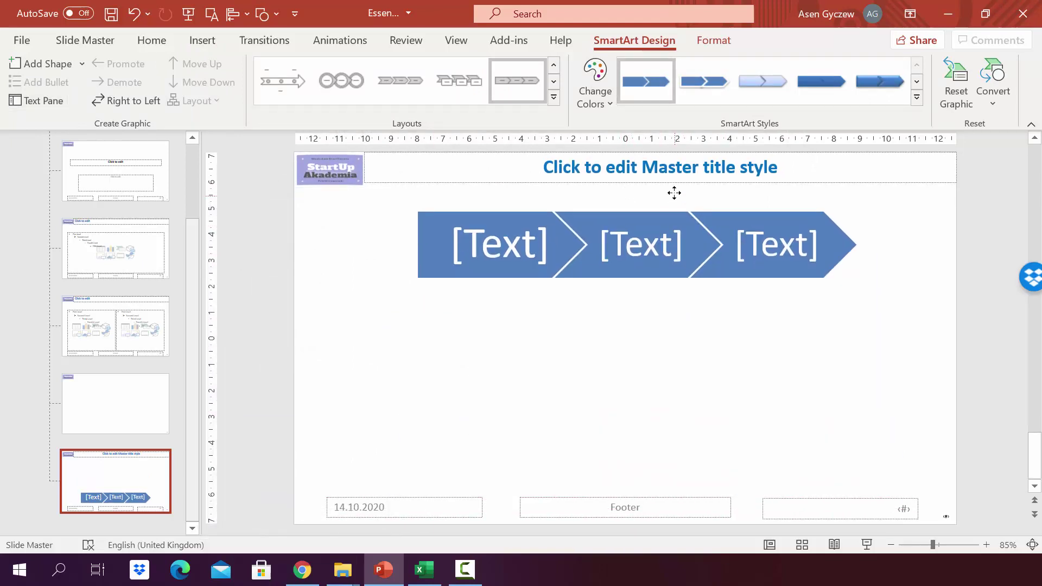
{"action": "left_click", "coordinate": [621, 349]}
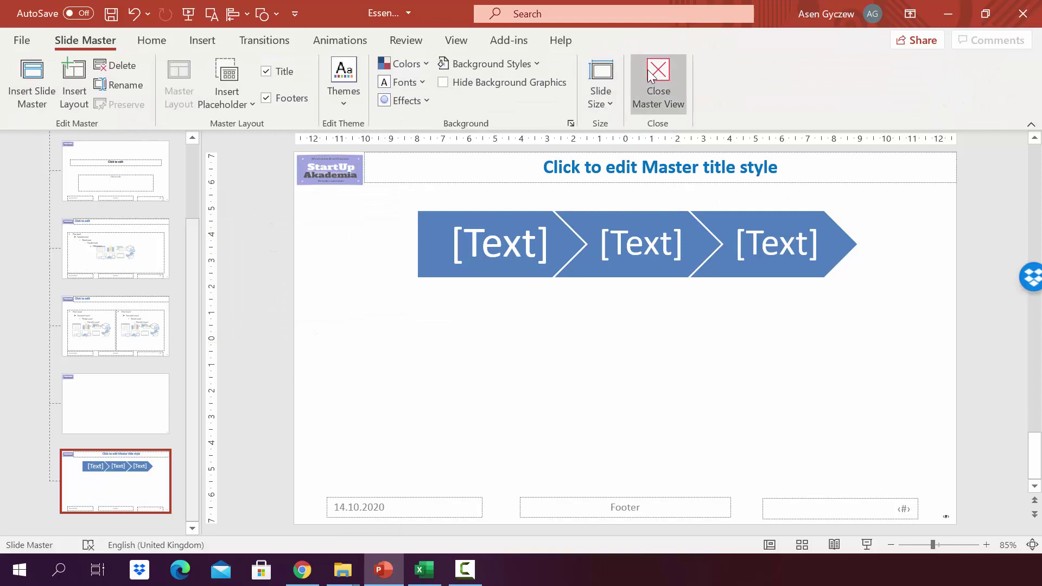
- Close Master View and add slide 168 using New Layout after slide 167
{"action": "left_click", "coordinate": [658, 77]}
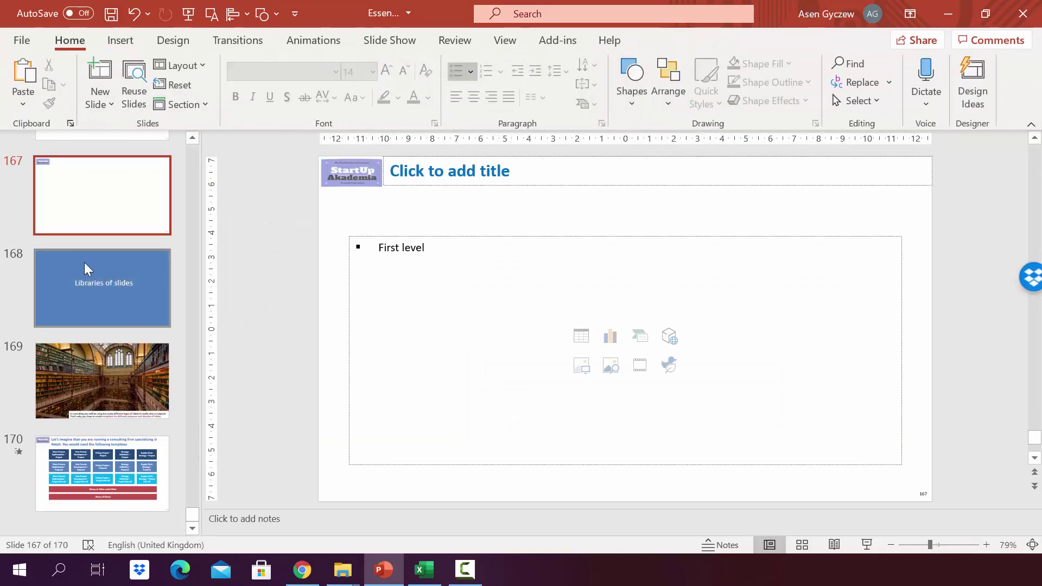
{"action": "left_click", "coordinate": [96, 241]}
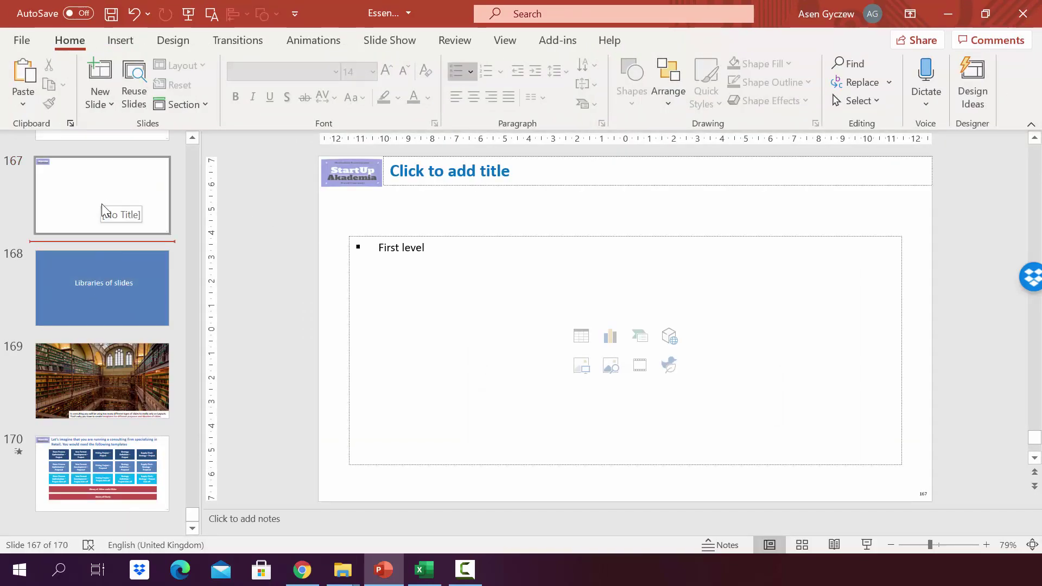
{"action": "left_click", "coordinate": [100, 101]}
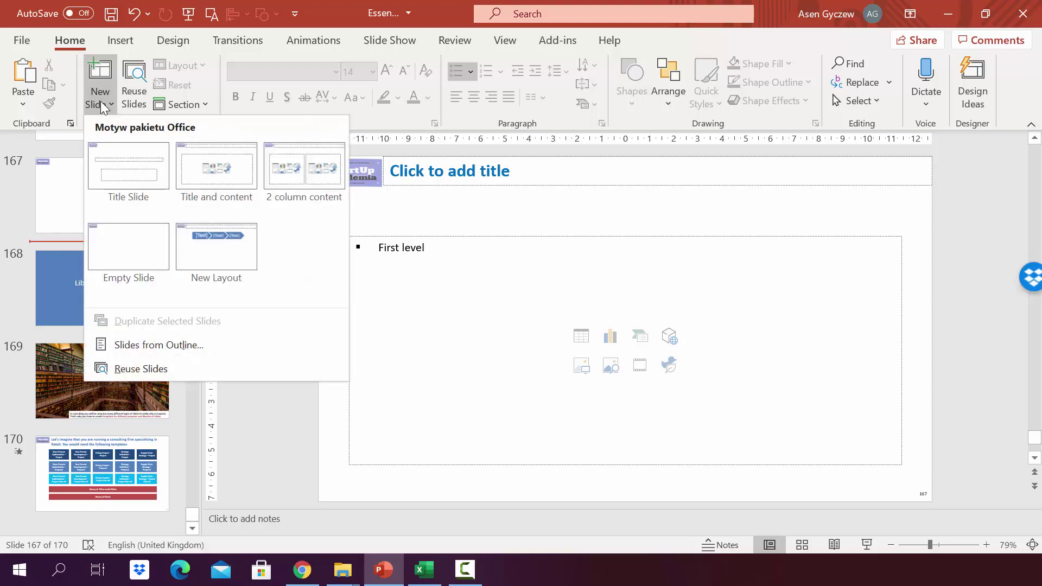
{"action": "left_click", "coordinate": [206, 259]}
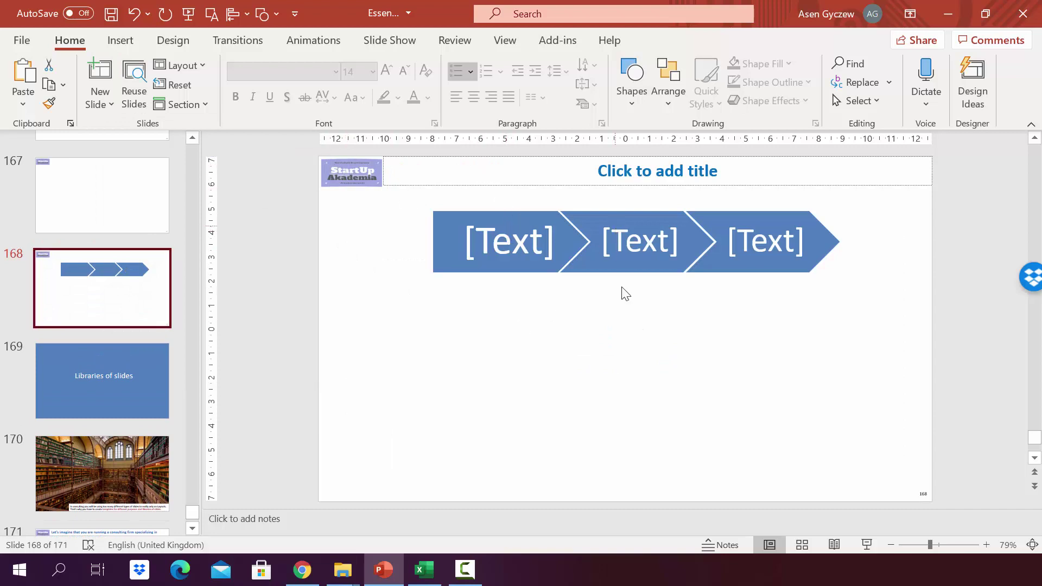
{"action": "left_click", "coordinate": [491, 217]}
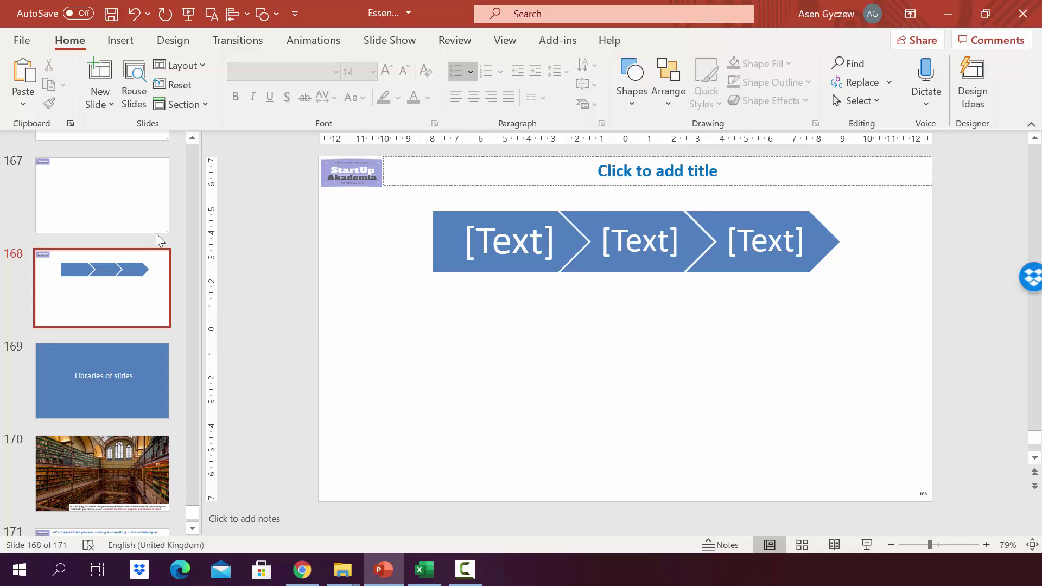
- Browse slides 169 and 165, then return to the new slide 168
{"action": "scroll", "coordinate": [149, 209], "scroll_direction": "down", "scroll_amount": 1}
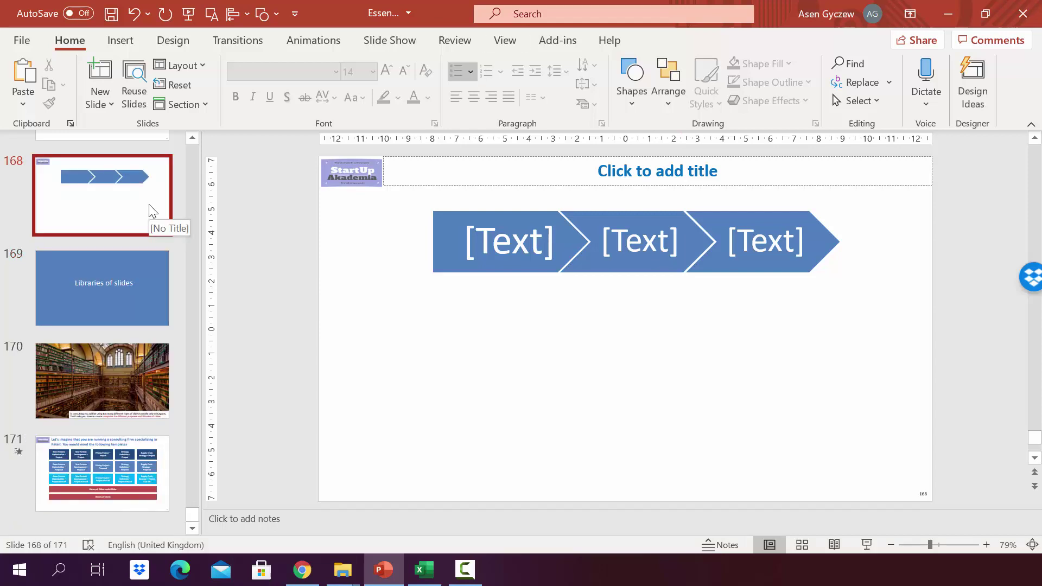
{"action": "left_click", "coordinate": [503, 41]}
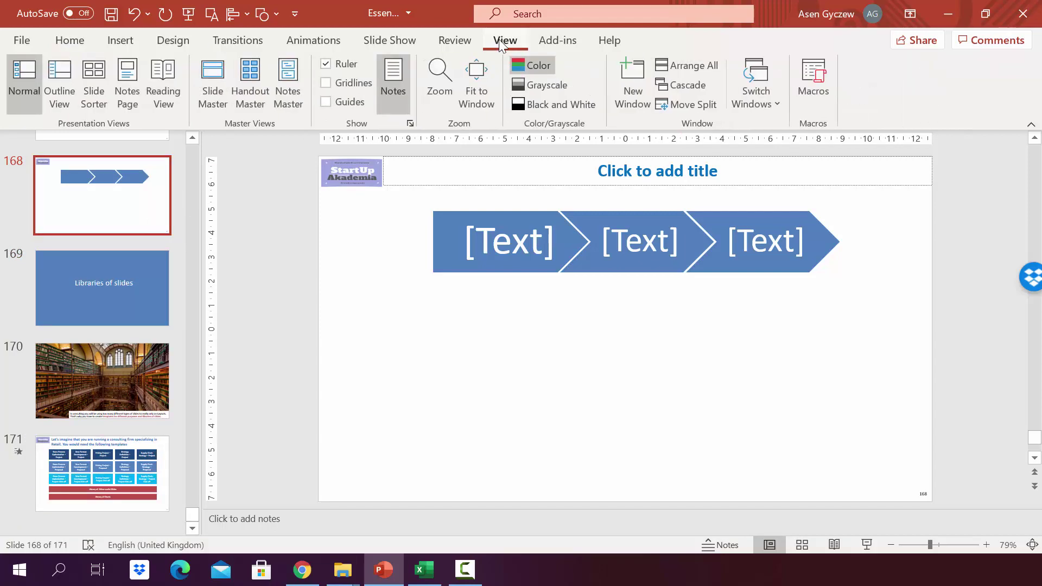
{"action": "left_click", "coordinate": [122, 300]}
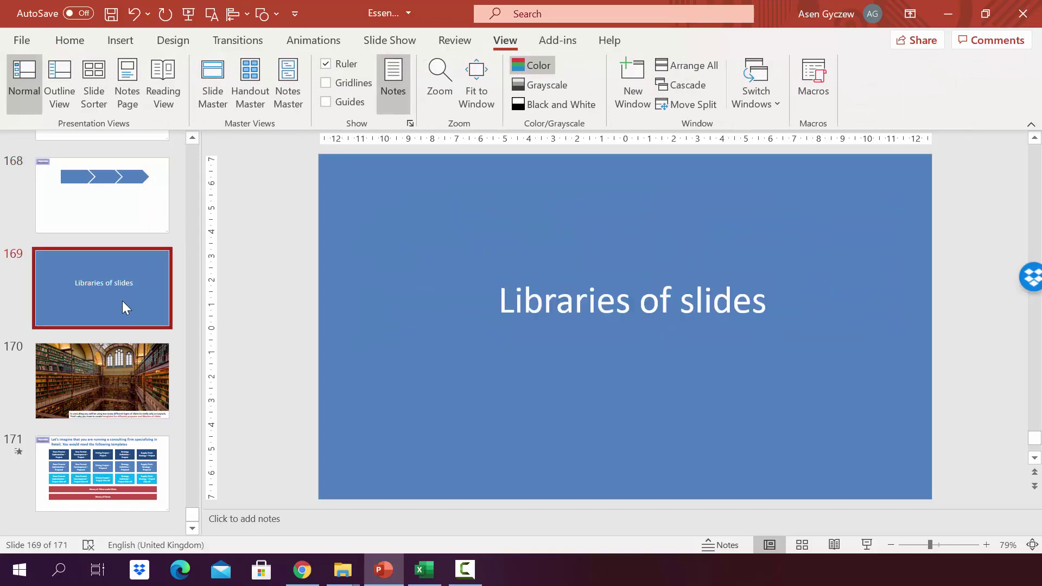
{"action": "scroll", "coordinate": [119, 286], "scroll_direction": "up", "scroll_amount": 3}
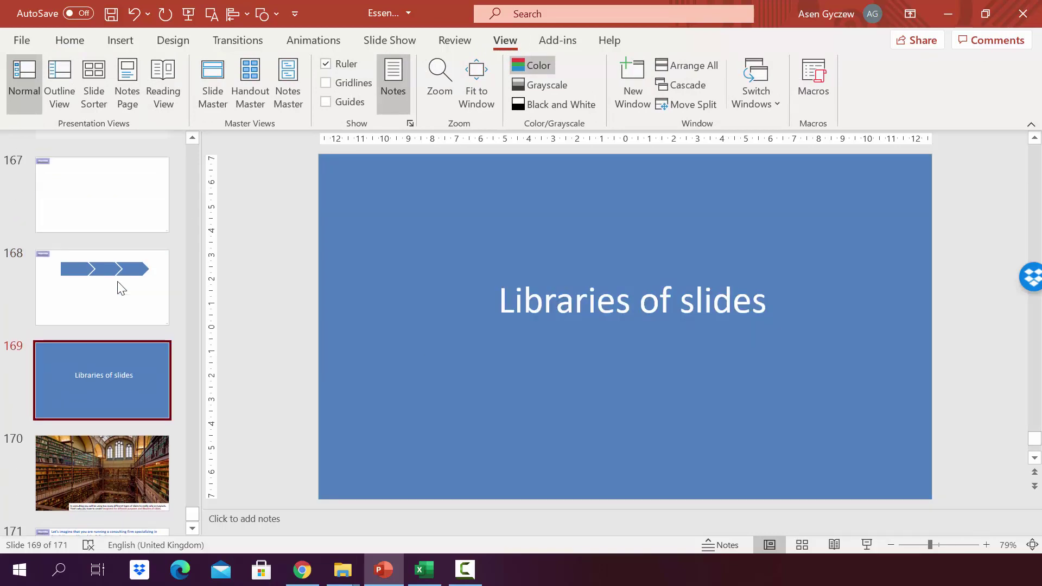
{"action": "left_click", "coordinate": [122, 247]}
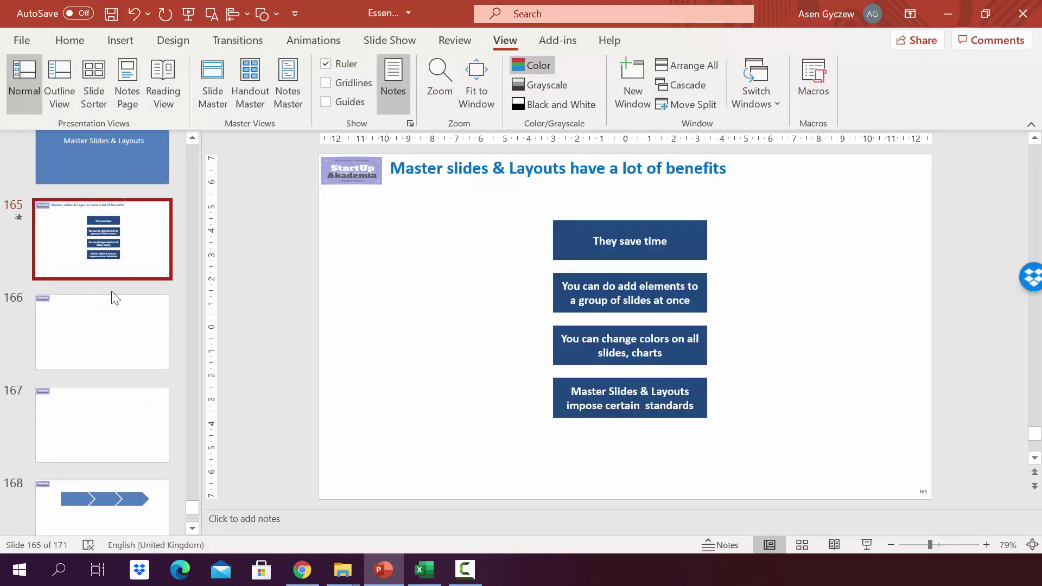
{"action": "left_click", "coordinate": [96, 502]}
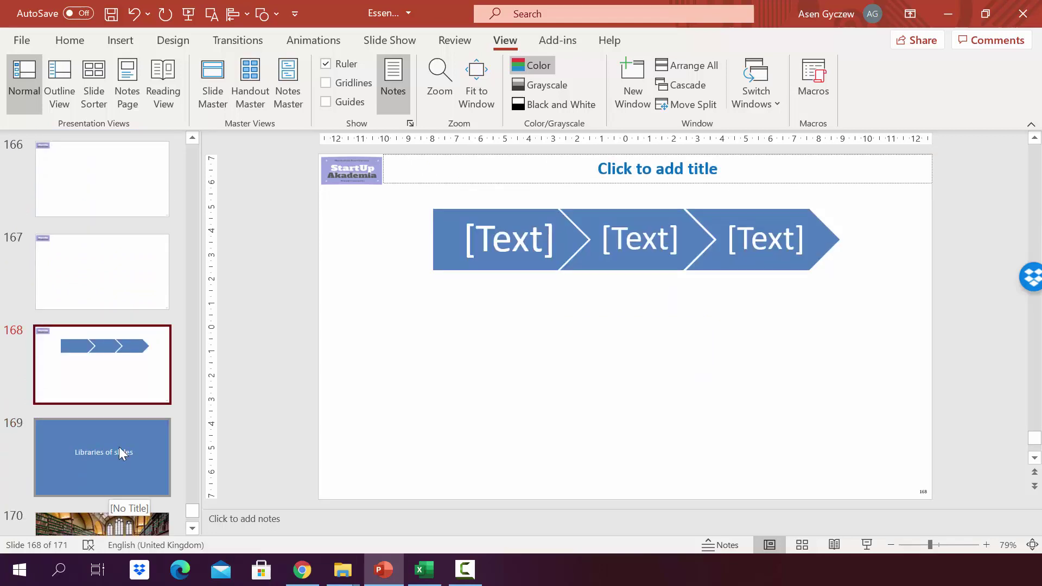
- Reopen Slide Master and apply the Custom 1 theme colors, turning the chevrons magenta
{"action": "left_click", "coordinate": [220, 80]}
{"action": "left_click", "coordinate": [408, 64]}
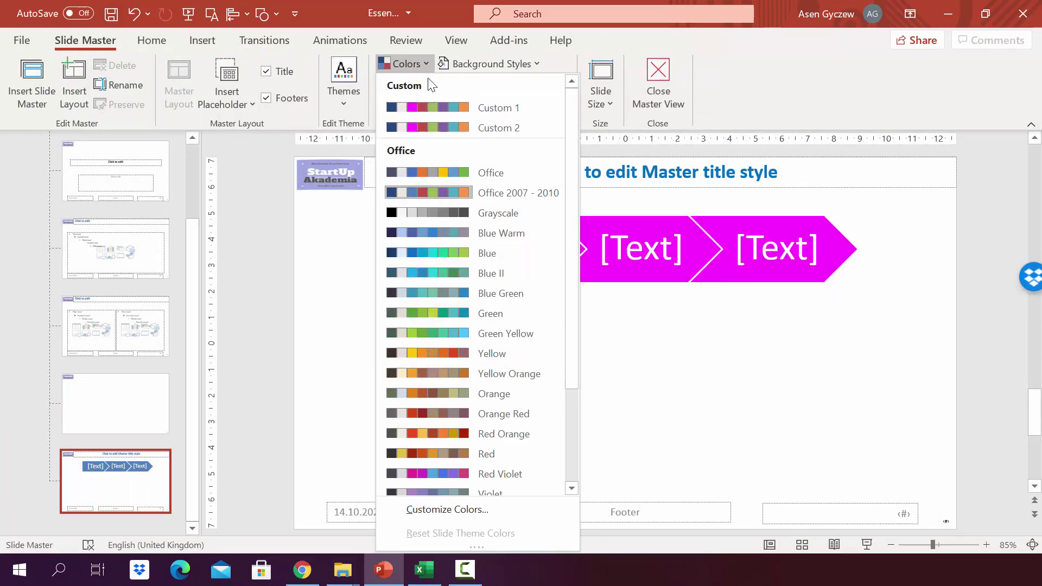
{"action": "left_click", "coordinate": [435, 106]}
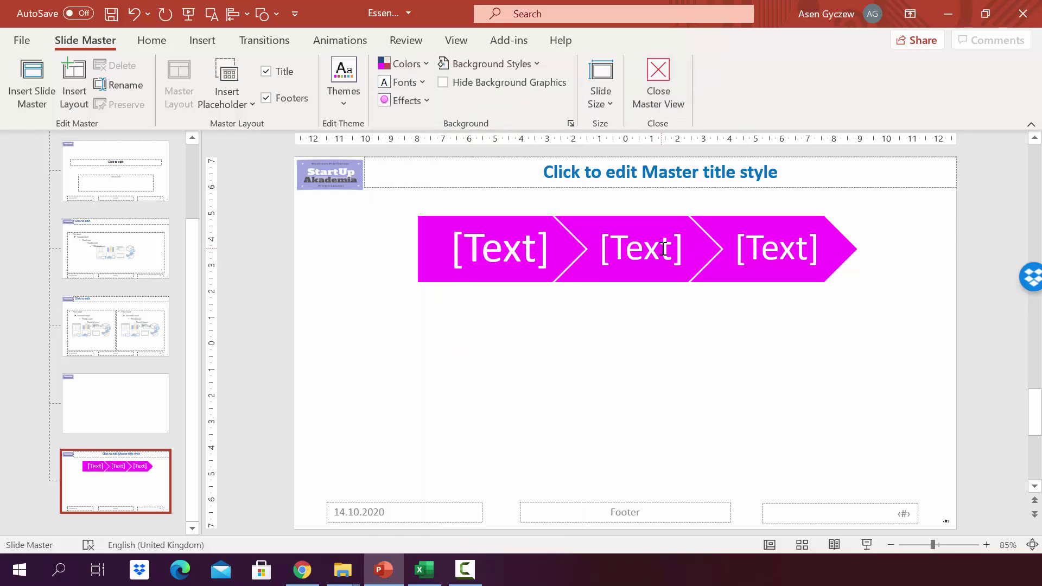
{"action": "left_click", "coordinate": [681, 90]}
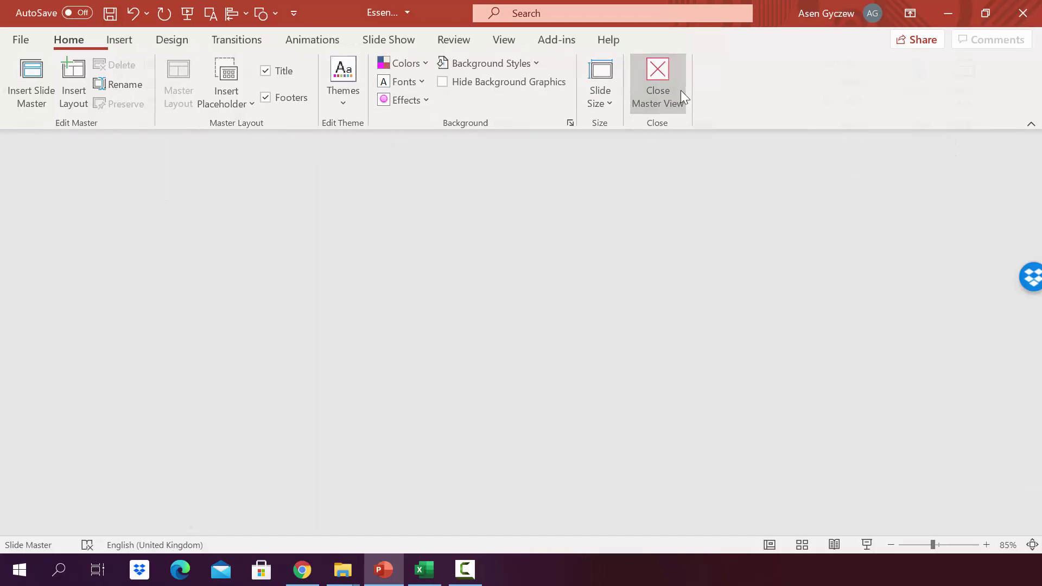
{"action": "scroll", "coordinate": [92, 348], "scroll_direction": "up", "scroll_amount": 4}
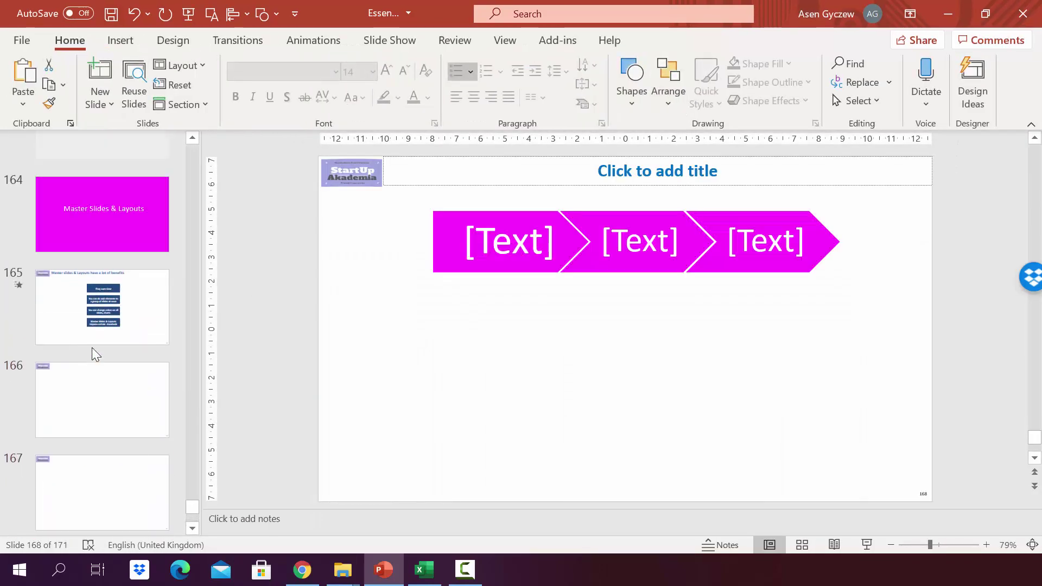
{"action": "scroll", "coordinate": [92, 347], "scroll_direction": "up", "scroll_amount": 5}
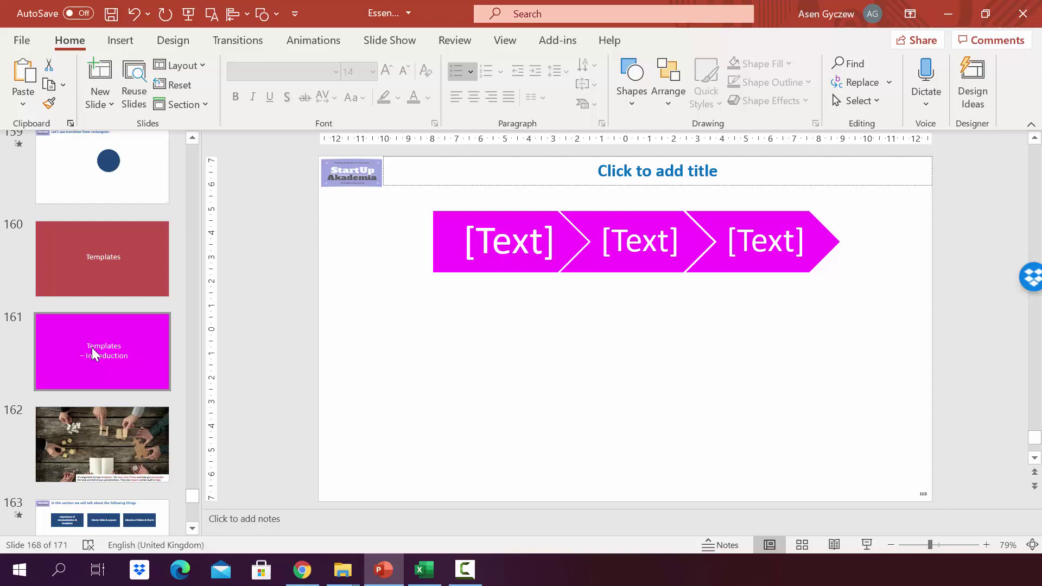
{"action": "scroll", "coordinate": [93, 350], "scroll_direction": "down", "scroll_amount": 5}
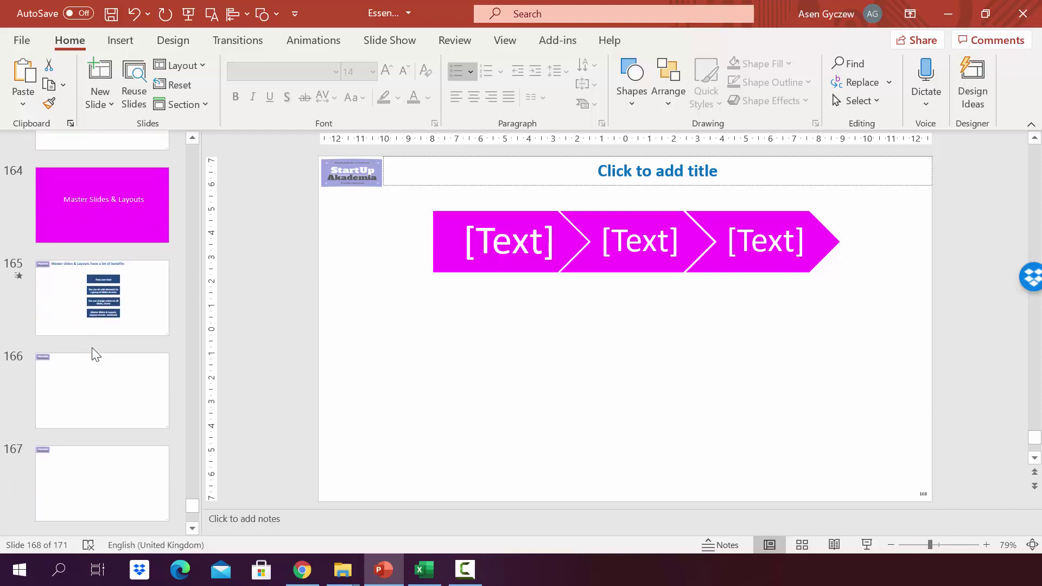
{"action": "scroll", "coordinate": [92, 347], "scroll_direction": "down", "scroll_amount": 4}
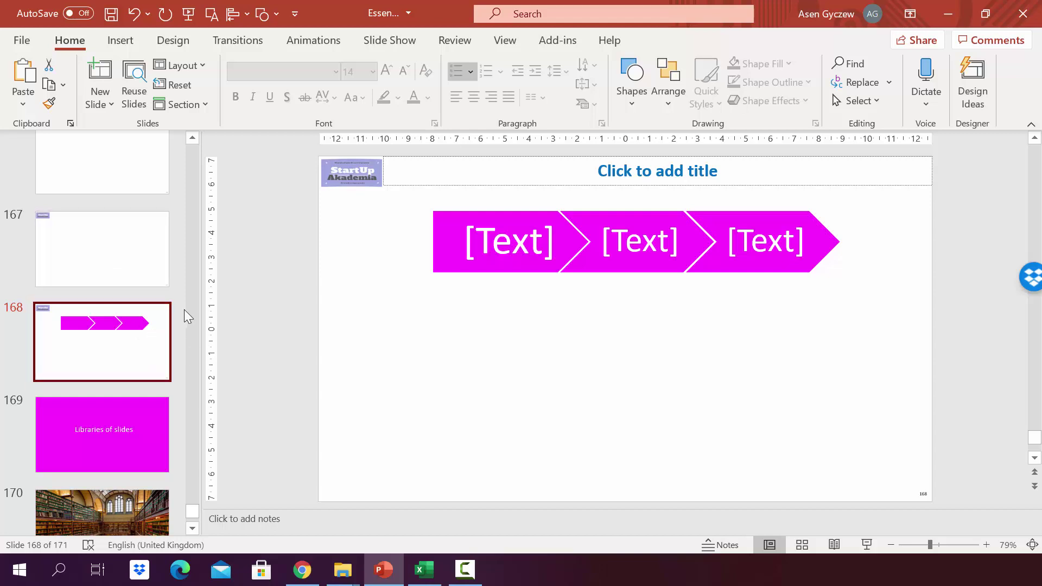
- Reopen Slide Master view and display the list of theme color palettes
{"action": "left_click", "coordinate": [503, 41]}
{"action": "left_click", "coordinate": [224, 76]}
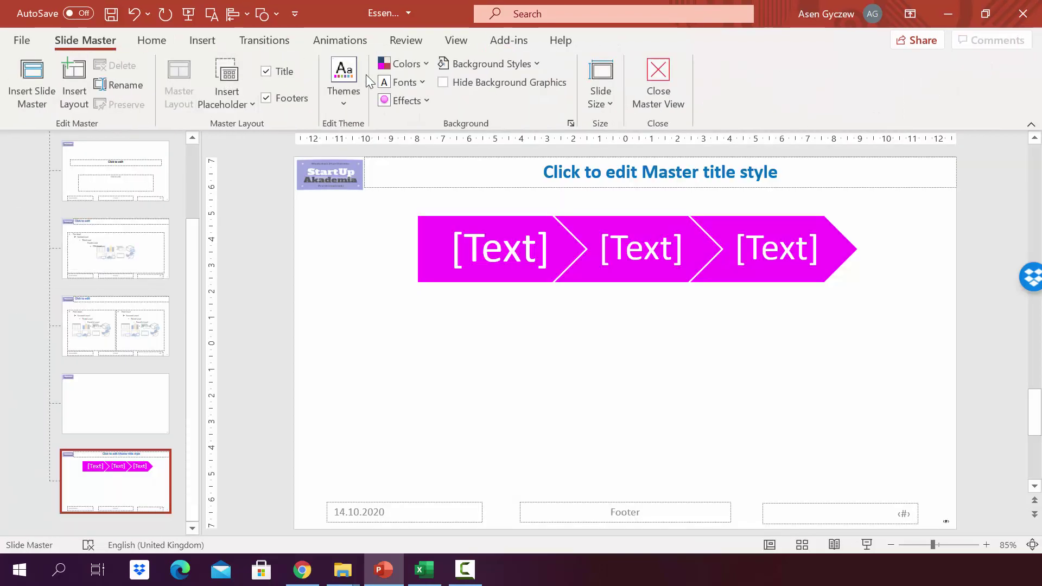
{"action": "left_click", "coordinate": [404, 64]}
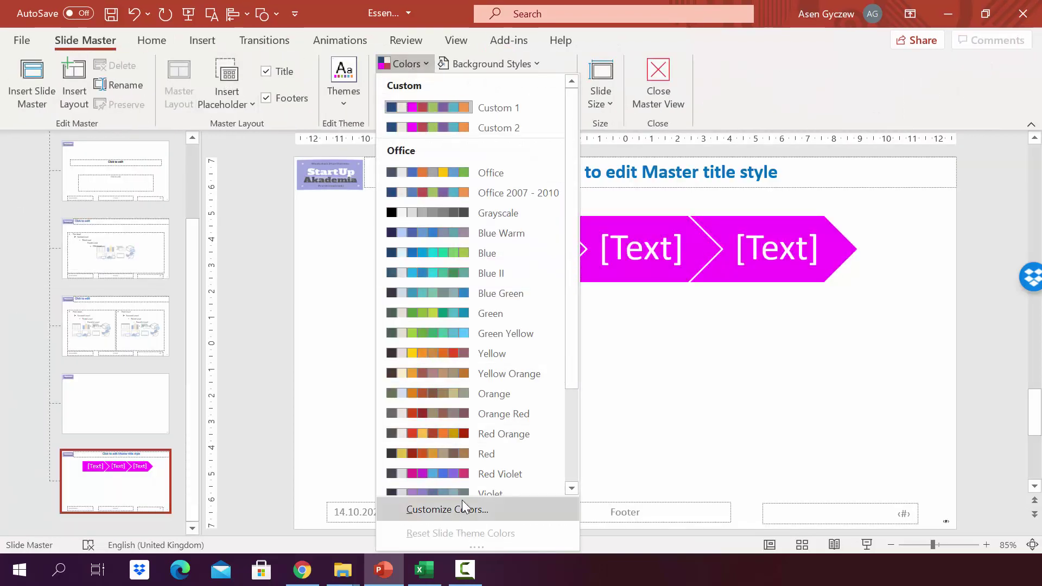